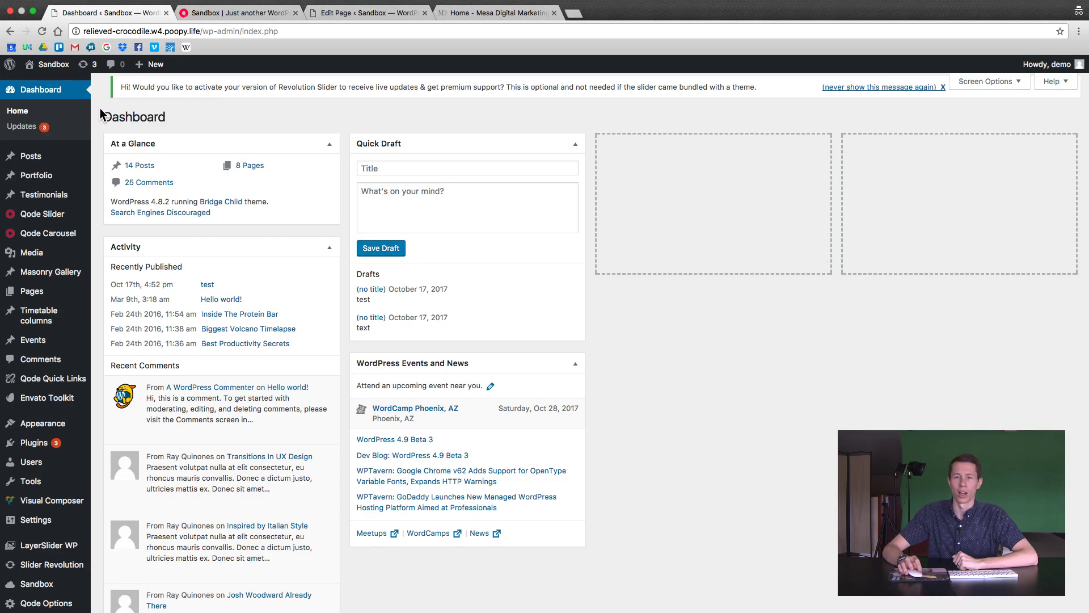
Open the Qode Slider Slides list showing the multipurpose slider's four published slides
{"action": "mouse_move", "coordinate": [41, 221]}
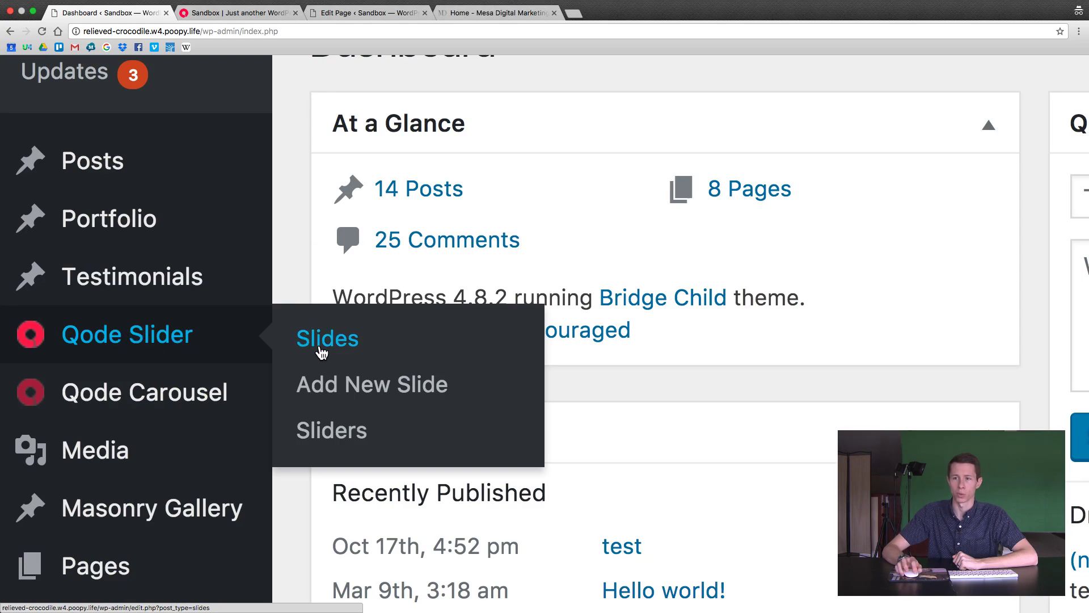
{"action": "left_click", "coordinate": [316, 346]}
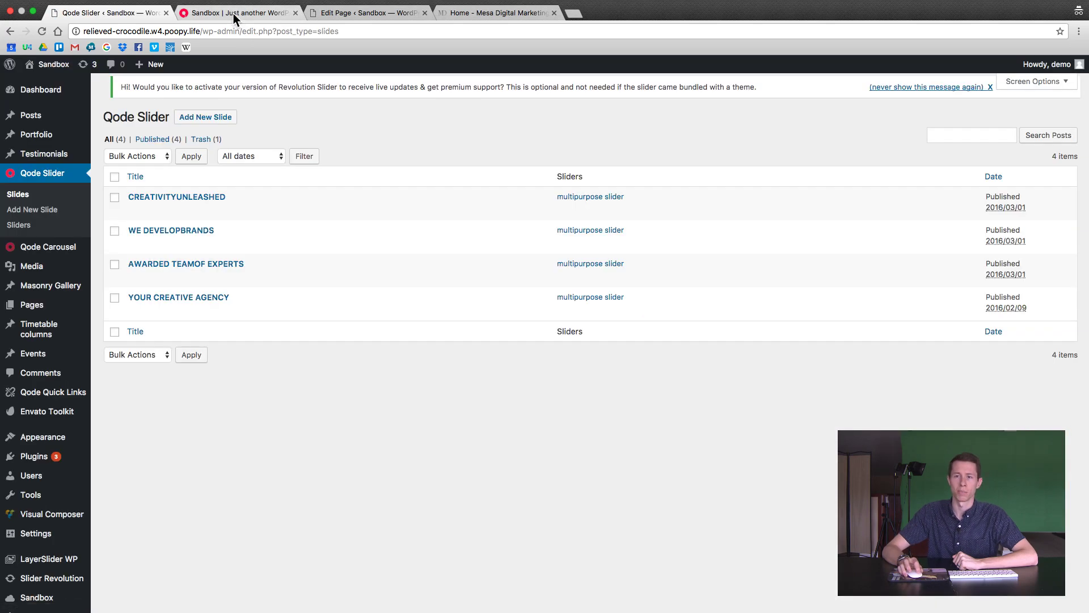
Switch to the live Sandbox homepage and scroll to view its header slider
{"action": "left_click", "coordinate": [234, 15]}
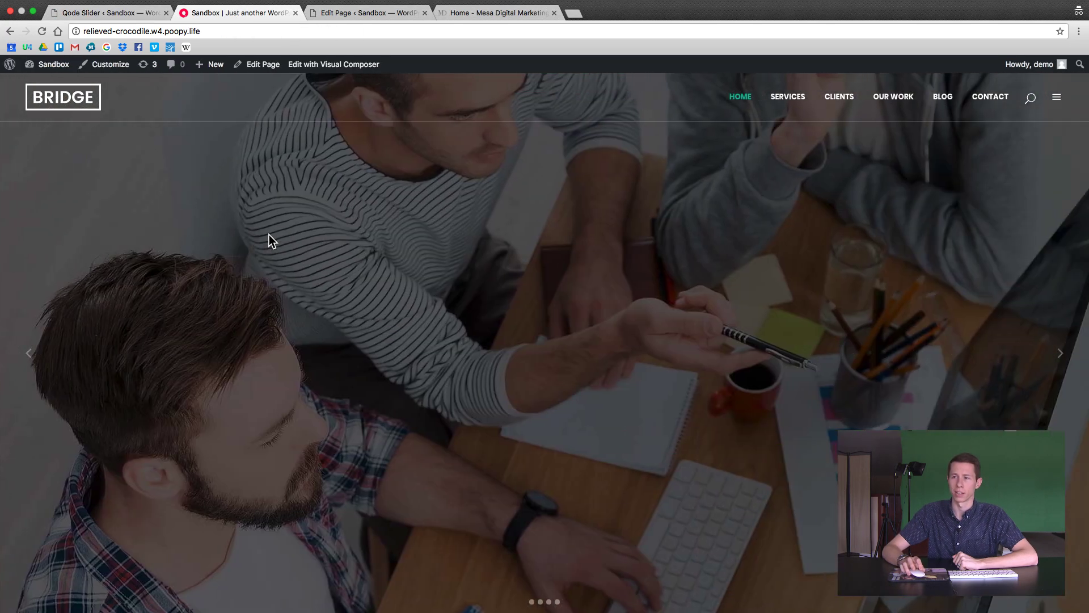
{"action": "scroll", "coordinate": [375, 301], "scroll_direction": "down", "scroll_amount": 5}
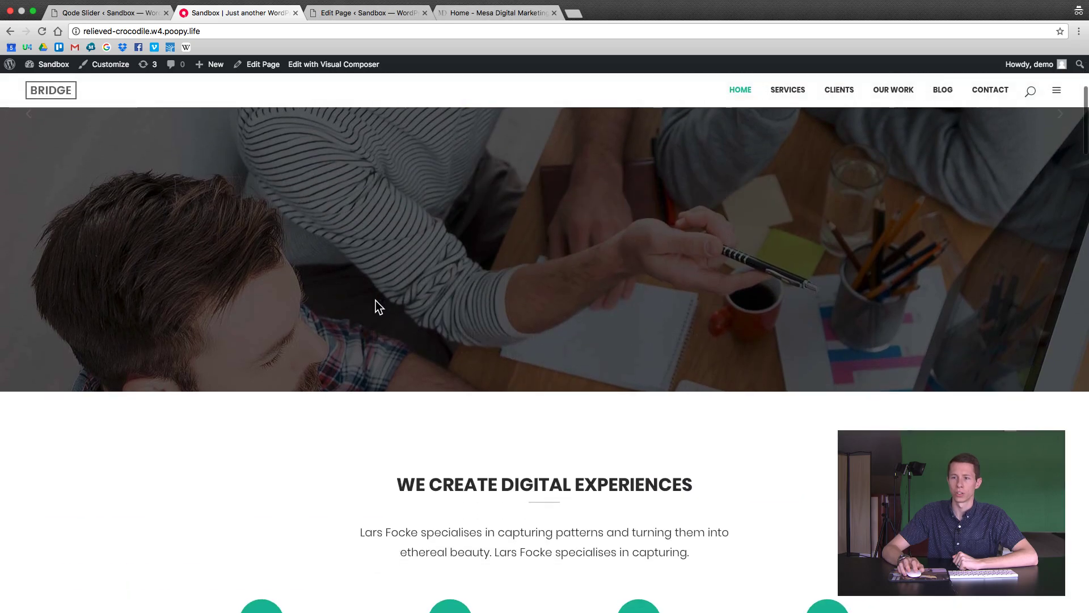
{"action": "scroll", "coordinate": [378, 304], "scroll_direction": "up", "scroll_amount": 4}
{"action": "scroll", "coordinate": [376, 300], "scroll_direction": "up", "scroll_amount": 2}
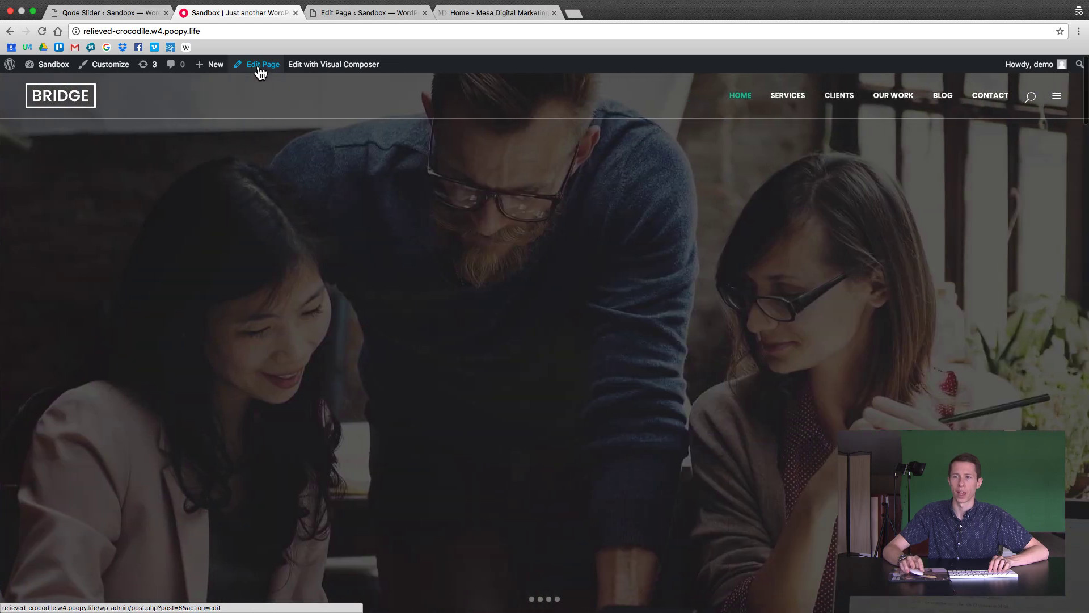
Open the Home page editor in a second tab, then compare it with the live homepage
{"action": "left_click", "coordinate": [259, 66], "text": "super"}
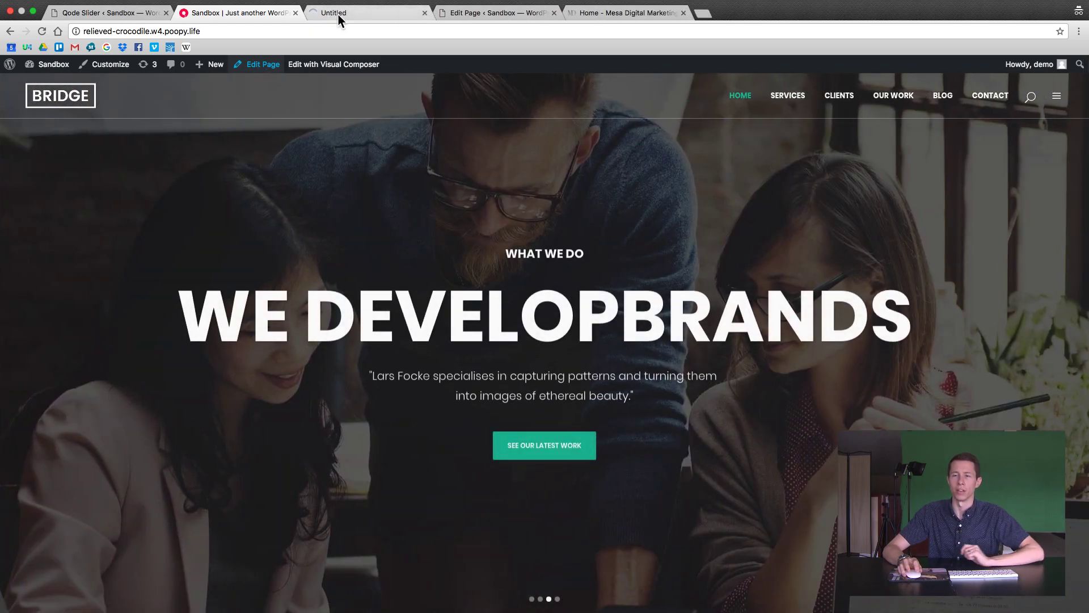
{"action": "left_click_drag", "start_coordinate": [353, 15], "coordinate": [281, 9]}
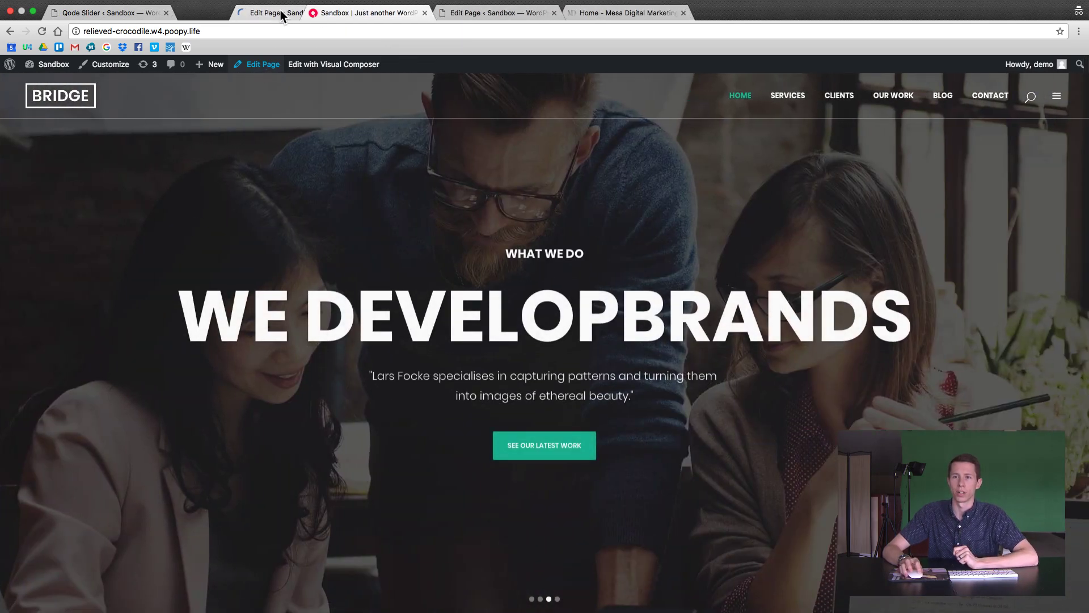
{"action": "left_click", "coordinate": [240, 11]}
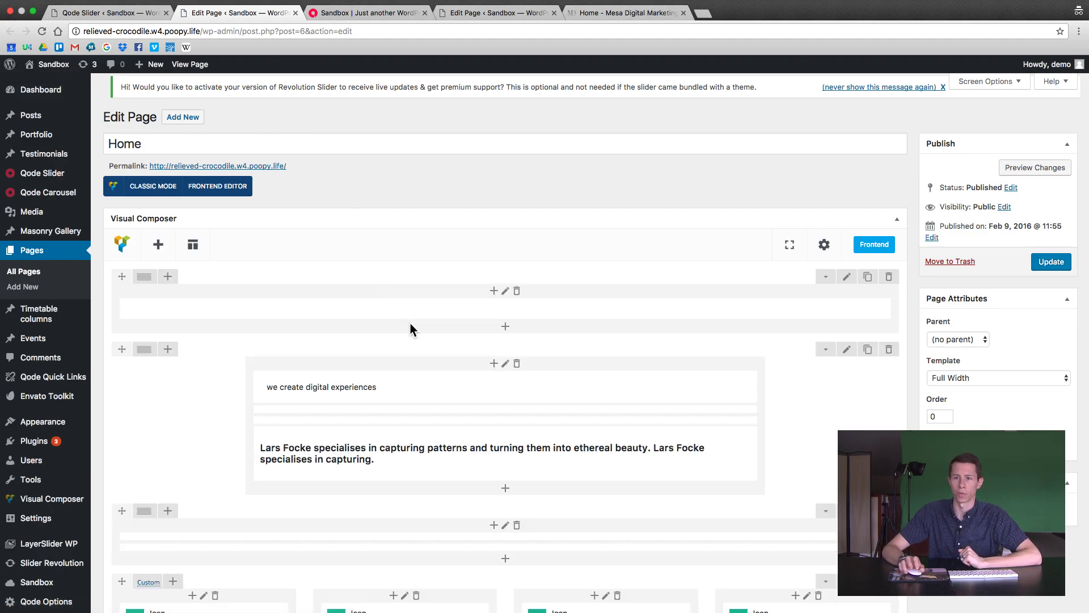
{"action": "mouse_move", "coordinate": [453, 303]}
{"action": "left_click", "coordinate": [333, 12]}
{"action": "scroll", "coordinate": [388, 260], "scroll_direction": "down", "scroll_amount": 5}
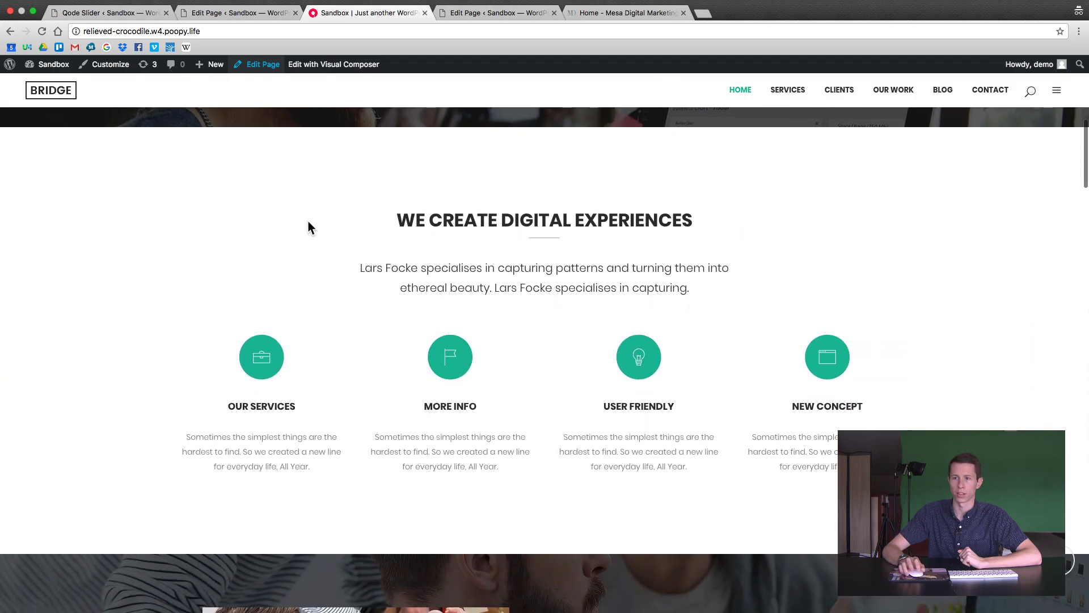
In the Home page editor, scroll to Qode General and select the qode_slider shortcode field
{"action": "left_click", "coordinate": [245, 13]}
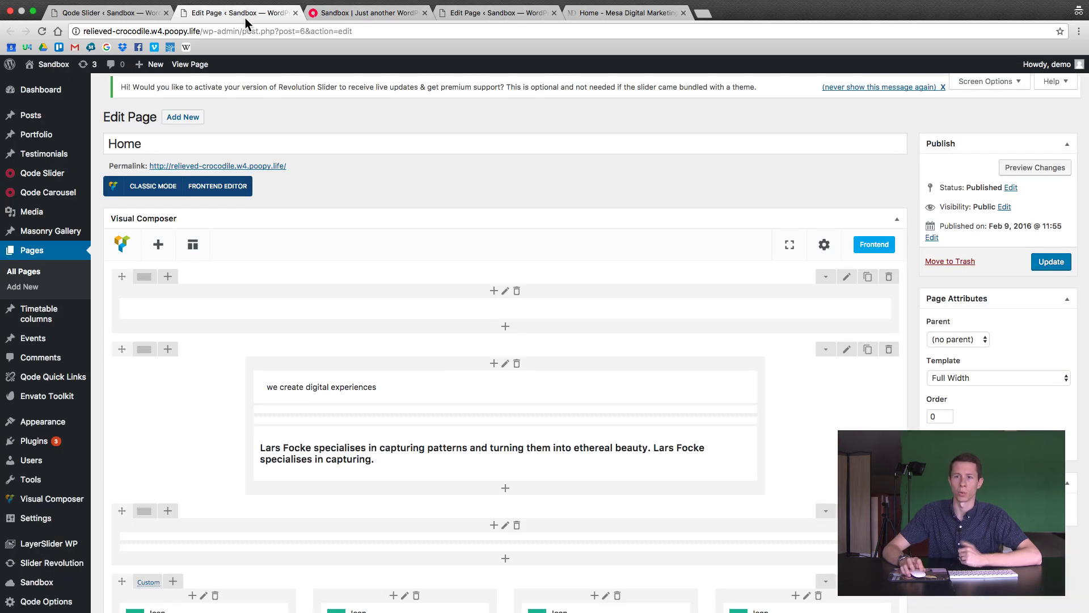
{"action": "scroll", "coordinate": [390, 310], "scroll_direction": "down", "scroll_amount": 15}
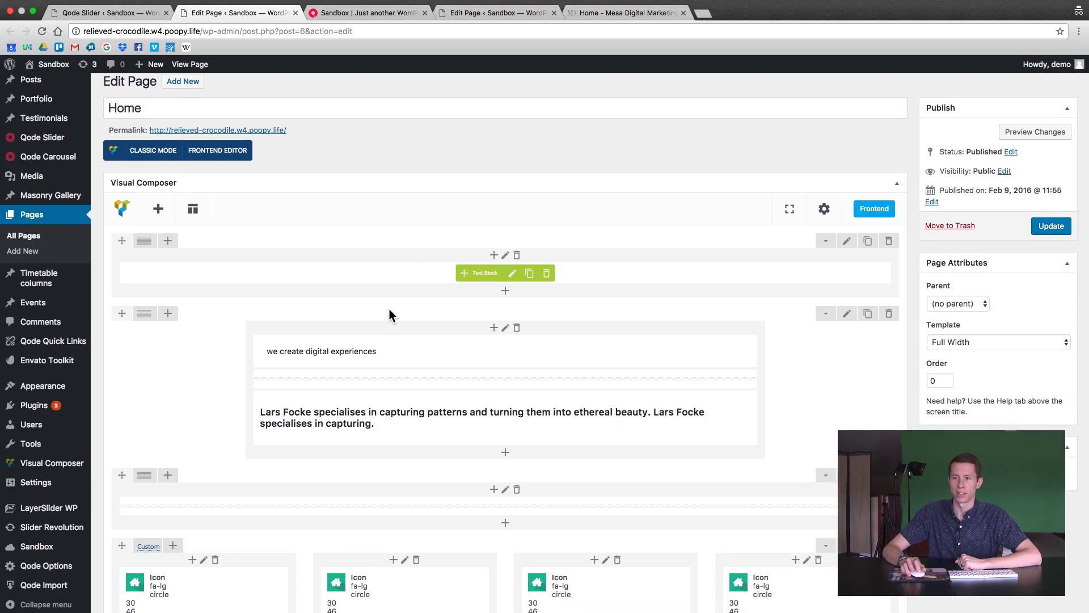
{"action": "scroll", "coordinate": [390, 316], "scroll_direction": "down", "scroll_amount": 20}
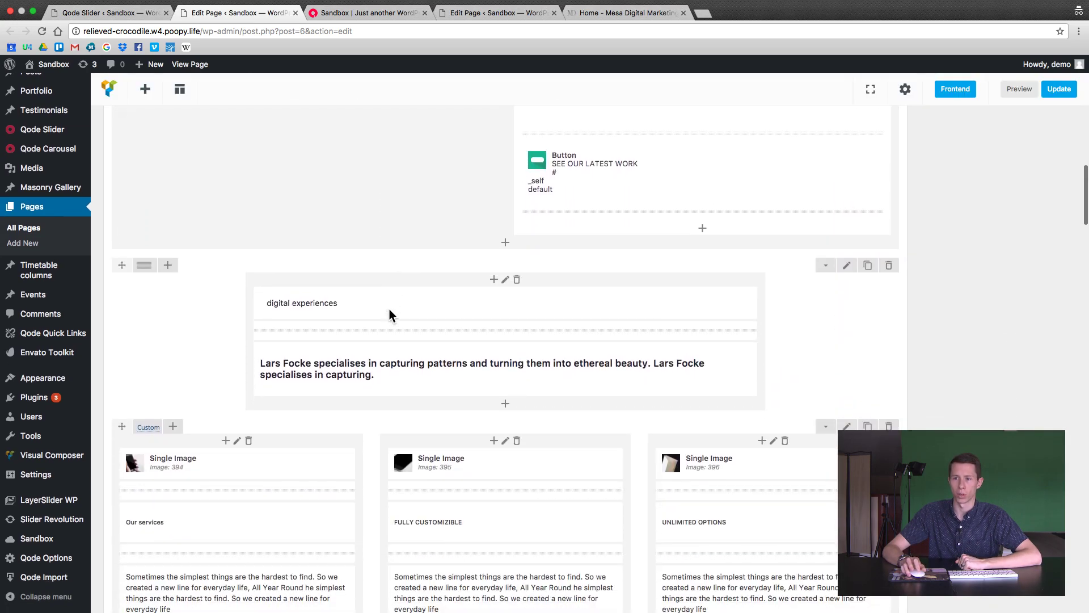
{"action": "scroll", "coordinate": [390, 316], "scroll_direction": "down", "scroll_amount": 20}
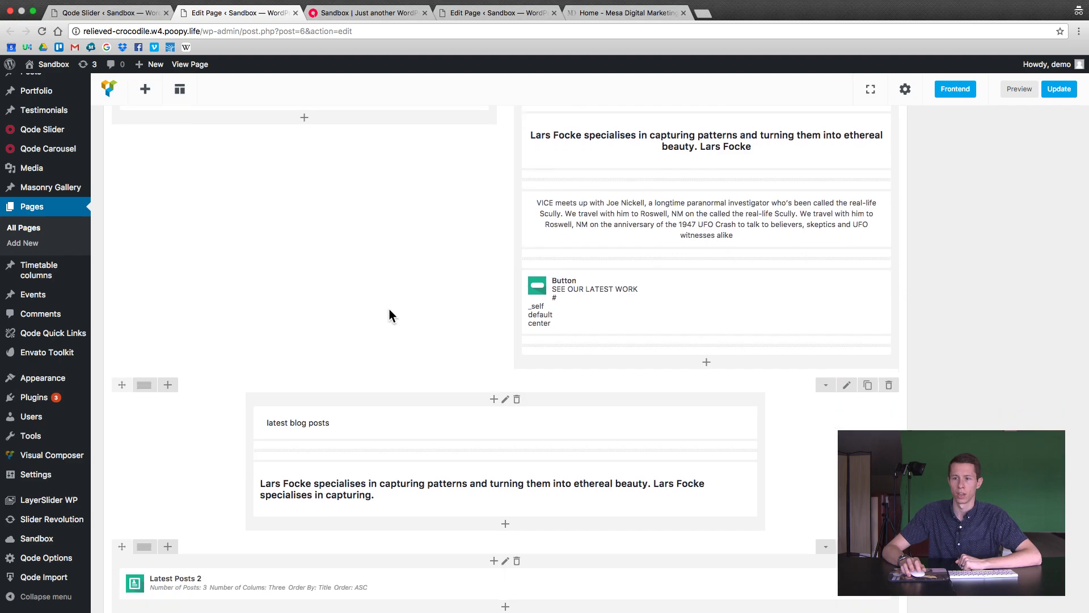
{"action": "scroll", "coordinate": [389, 315], "scroll_direction": "down", "scroll_amount": 2}
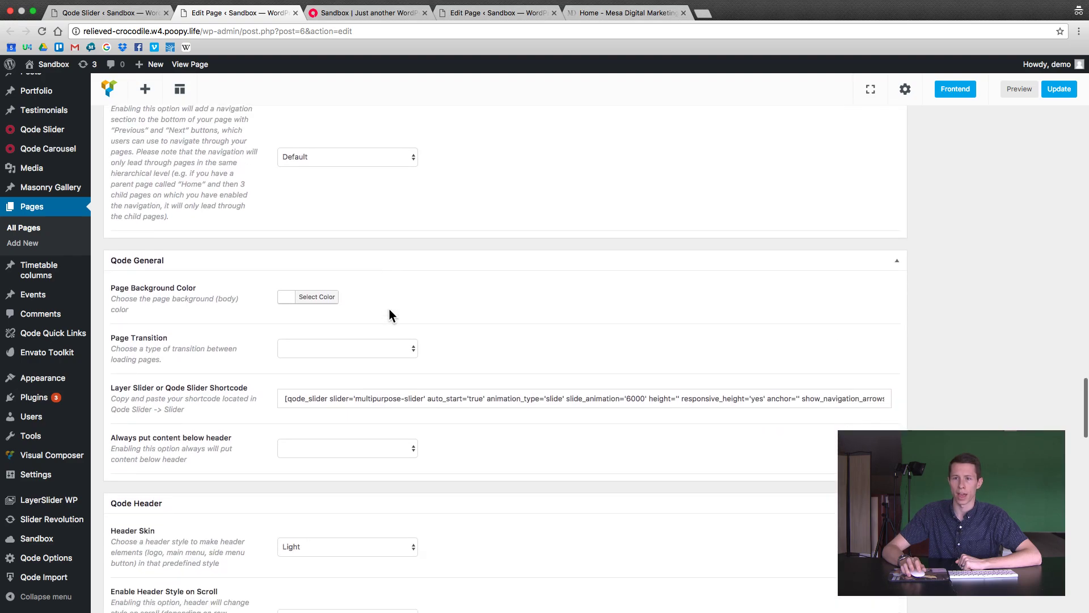
{"action": "scroll", "coordinate": [193, 281], "scroll_direction": "up", "scroll_amount": 8}
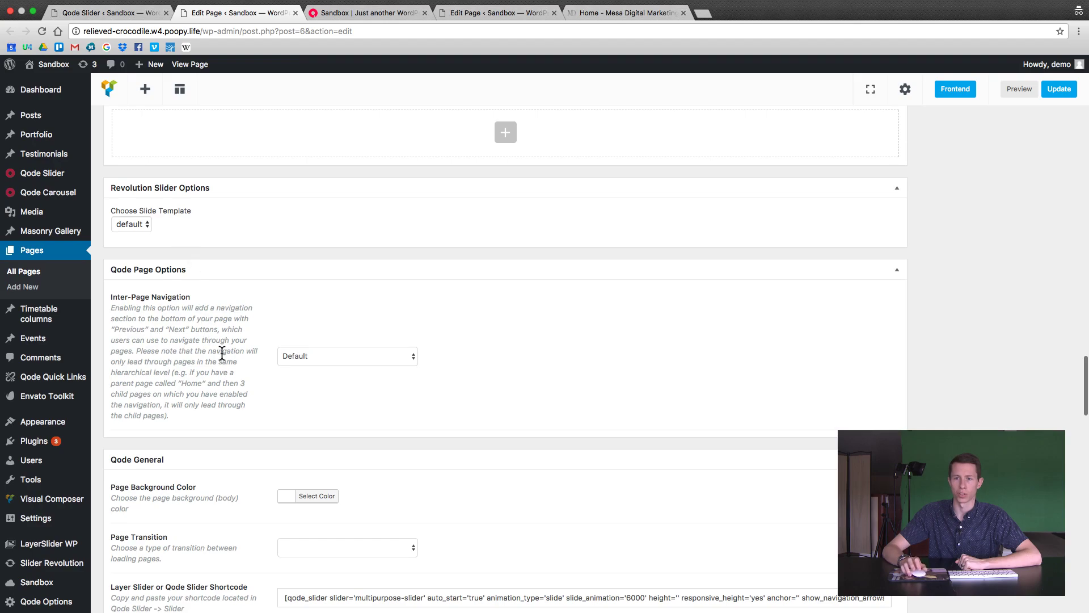
{"action": "scroll", "coordinate": [222, 353], "scroll_direction": "down", "scroll_amount": 10}
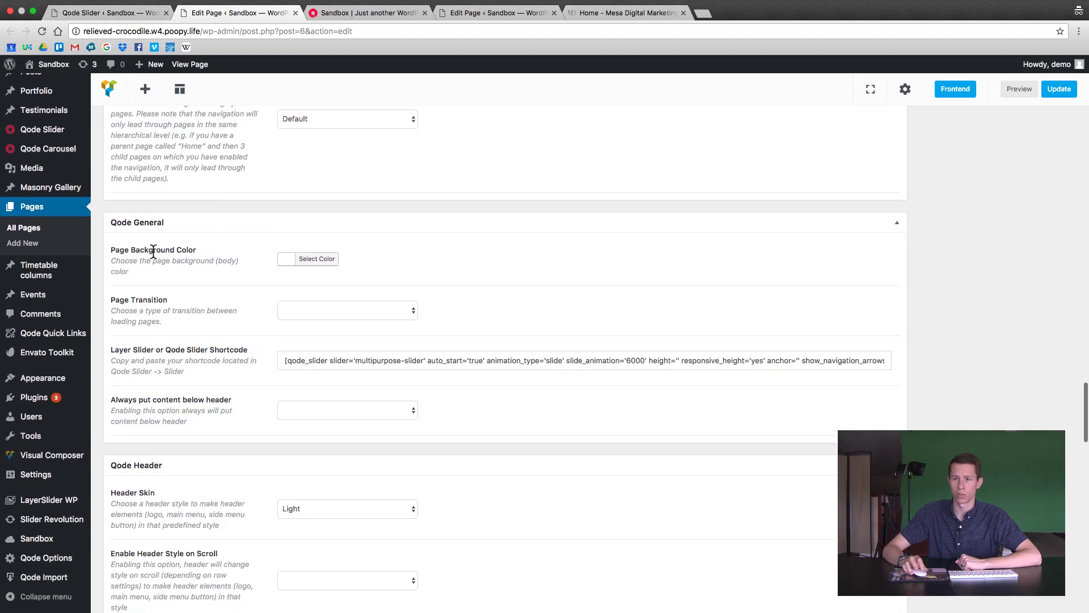
{"action": "left_click", "coordinate": [897, 223]}
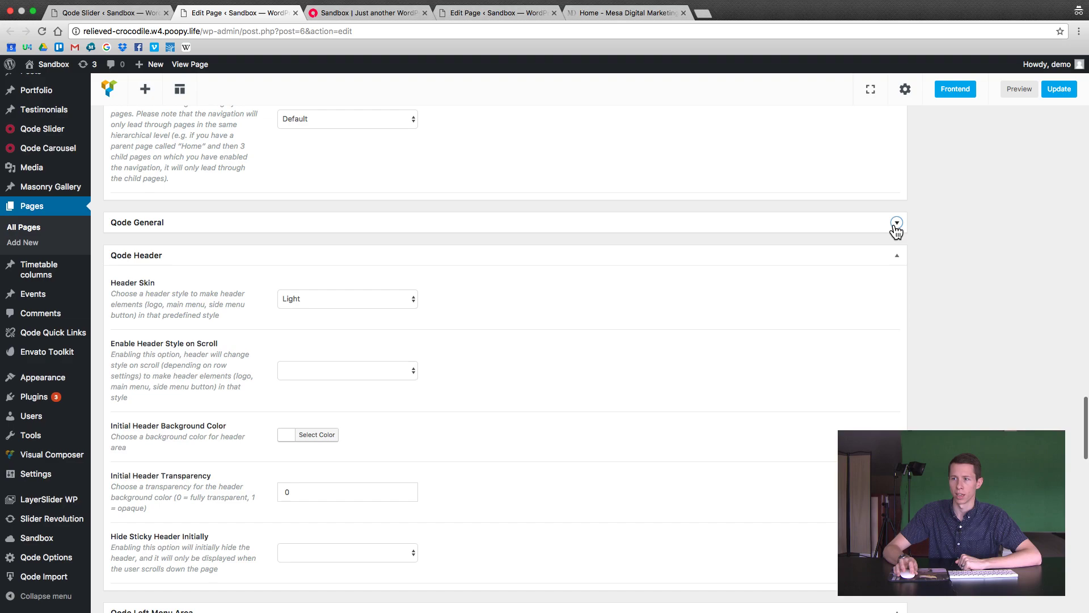
{"action": "left_click", "coordinate": [896, 223]}
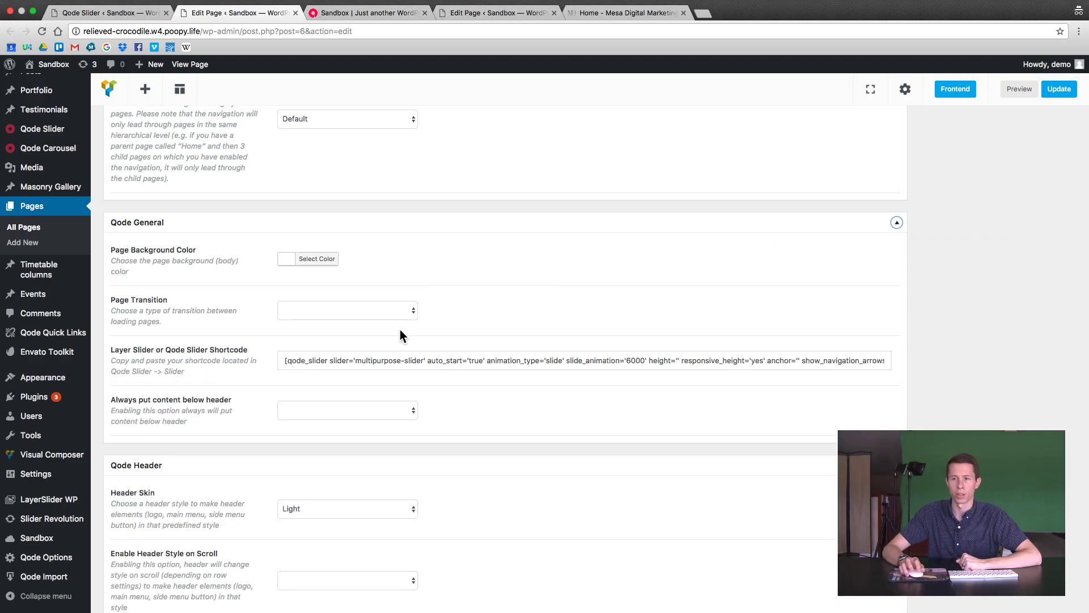
{"action": "left_click", "coordinate": [361, 360]}
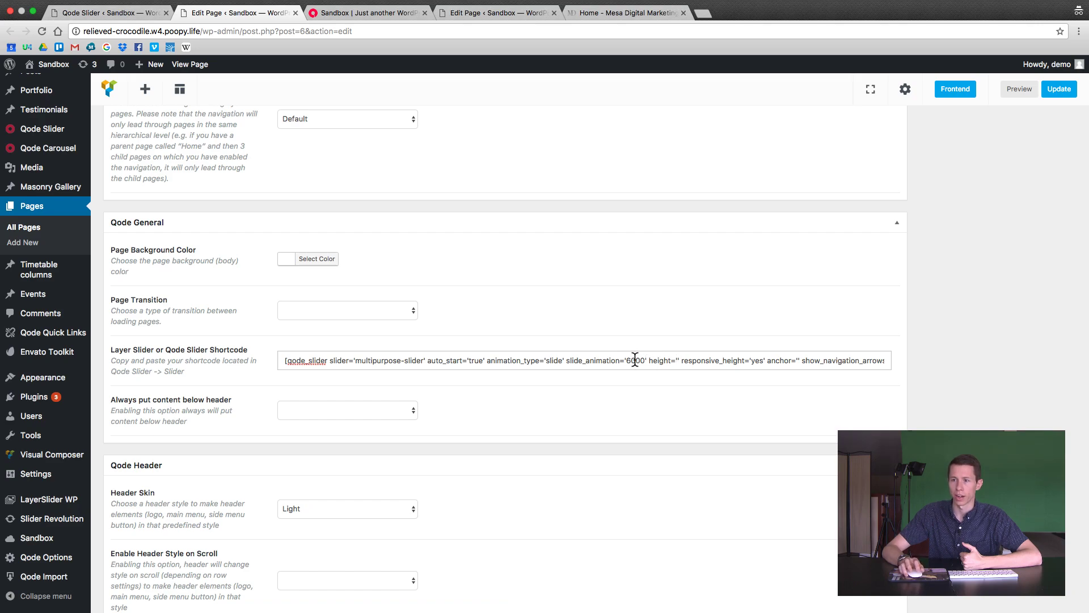
Set height='450' in the Home page's qode_slider shortcode and update the page
{"action": "left_click", "coordinate": [694, 360]}
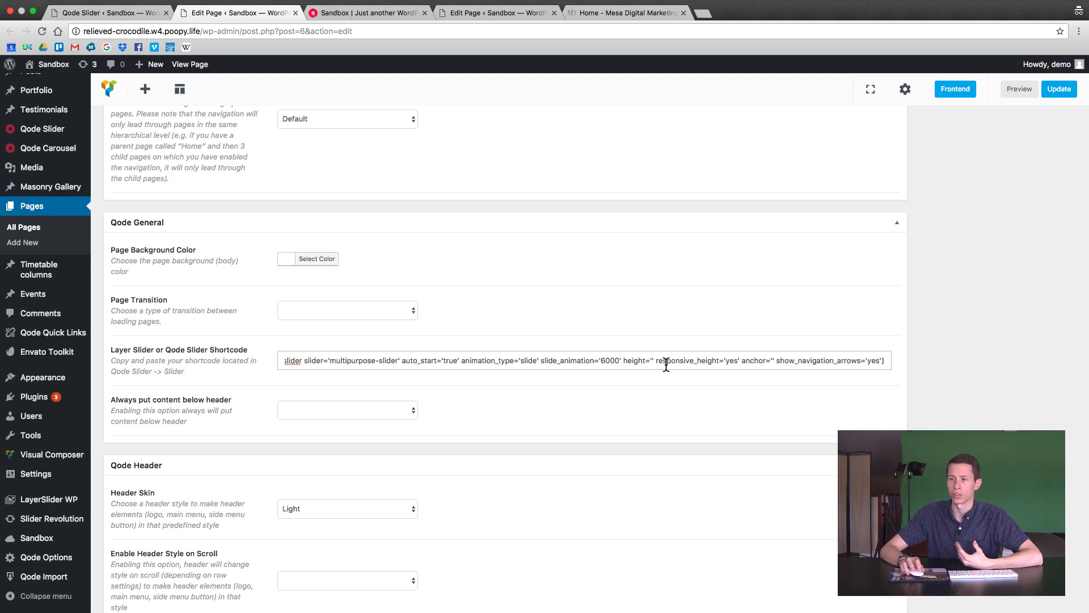
{"action": "type", "text": "450"}
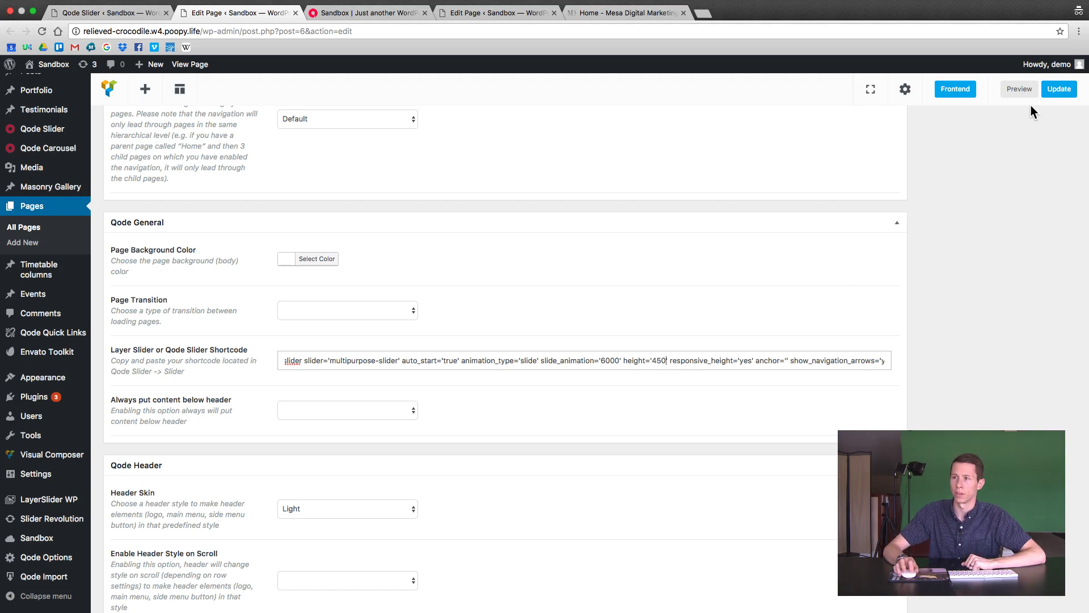
{"action": "left_click", "coordinate": [1059, 89]}
Reload the live homepage to see the slider at its 450 height
{"action": "left_click", "coordinate": [386, 12]}
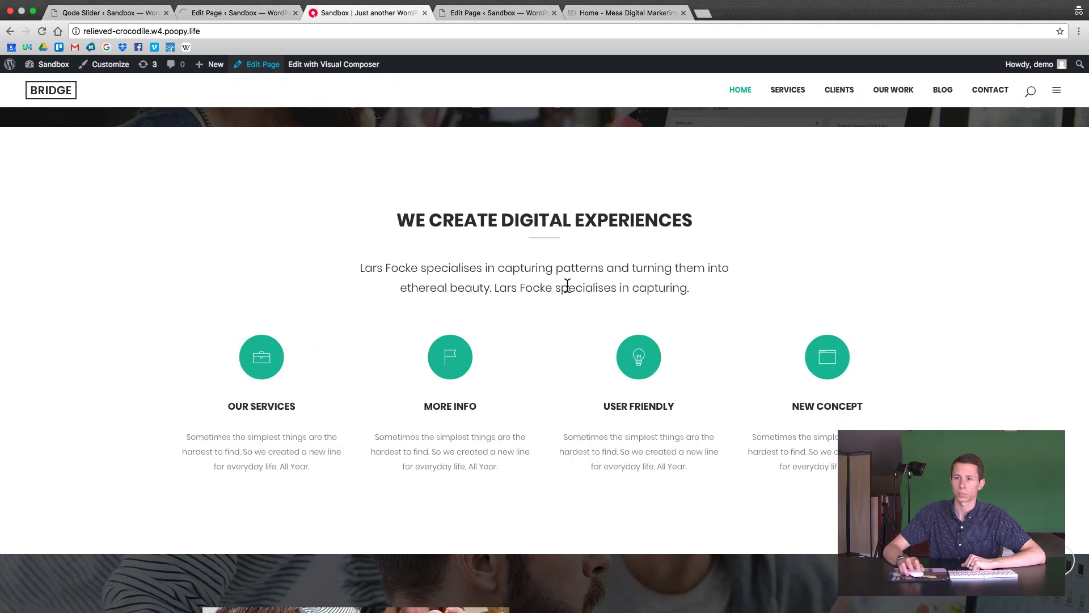
{"action": "scroll", "coordinate": [933, 271], "scroll_direction": "up", "scroll_amount": 10}
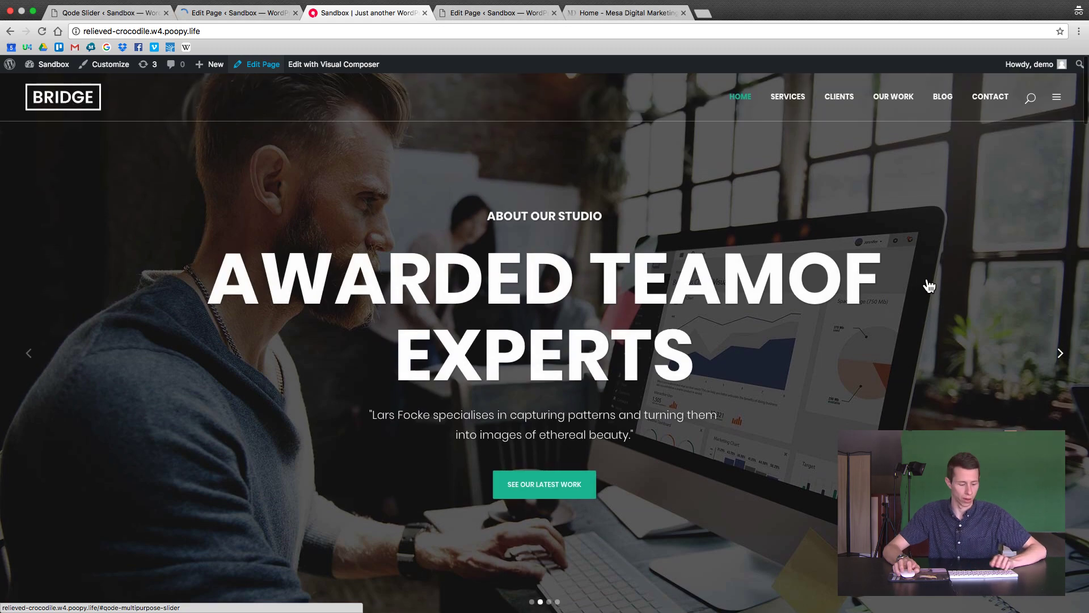
{"action": "key", "text": "super+r"}
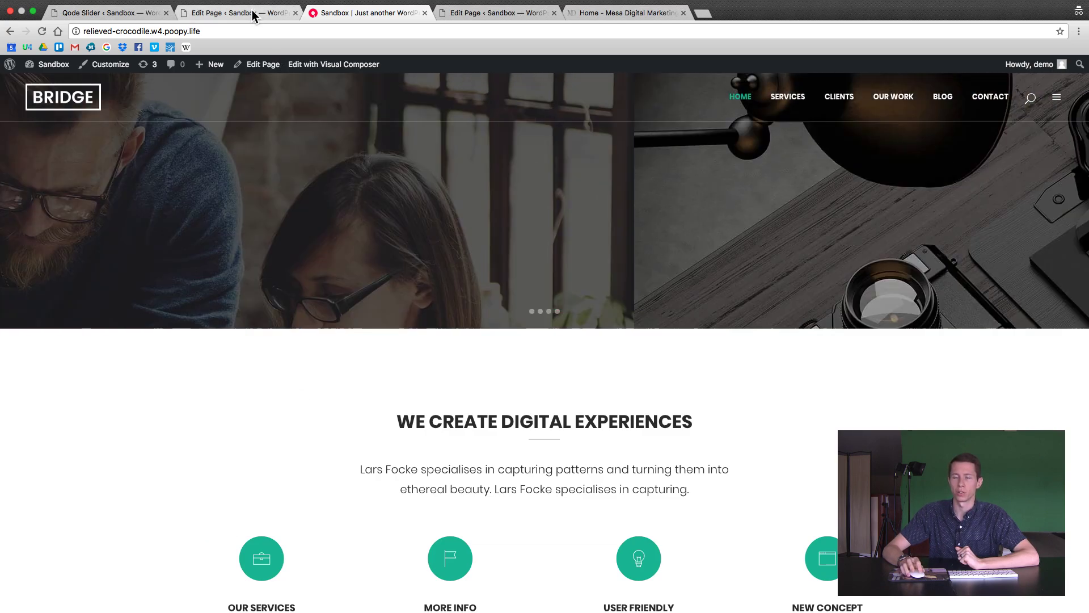
Change the shortcode height to 550 and view the shortcode through its closing bracket
{"action": "left_click", "coordinate": [252, 9]}
{"action": "scroll", "coordinate": [625, 415], "scroll_direction": "down", "scroll_amount": 20}
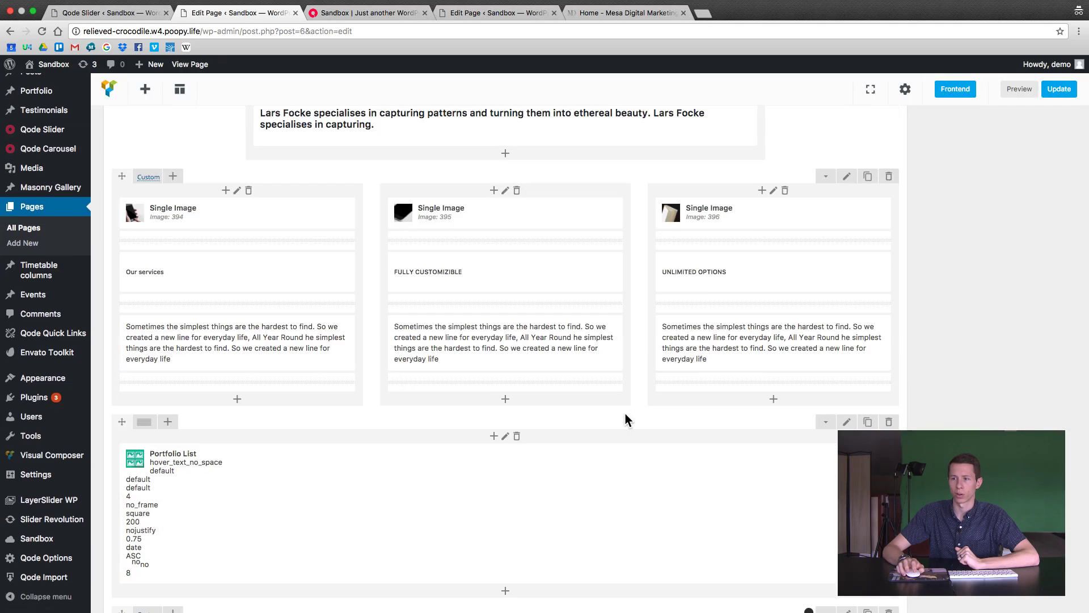
{"action": "scroll", "coordinate": [626, 419], "scroll_direction": "down", "scroll_amount": 10}
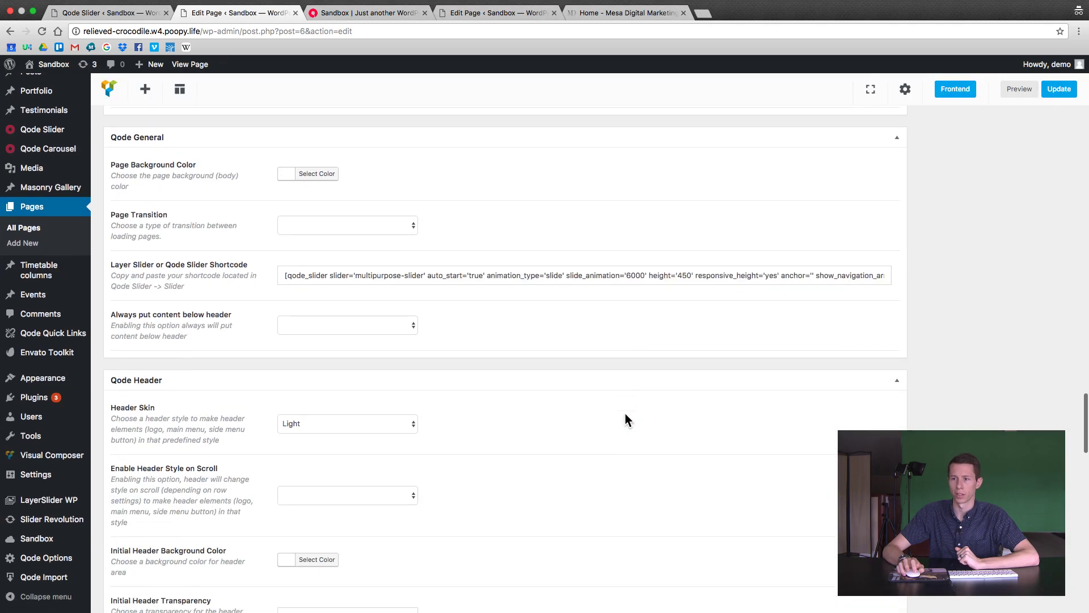
{"action": "left_click", "coordinate": [685, 248]}
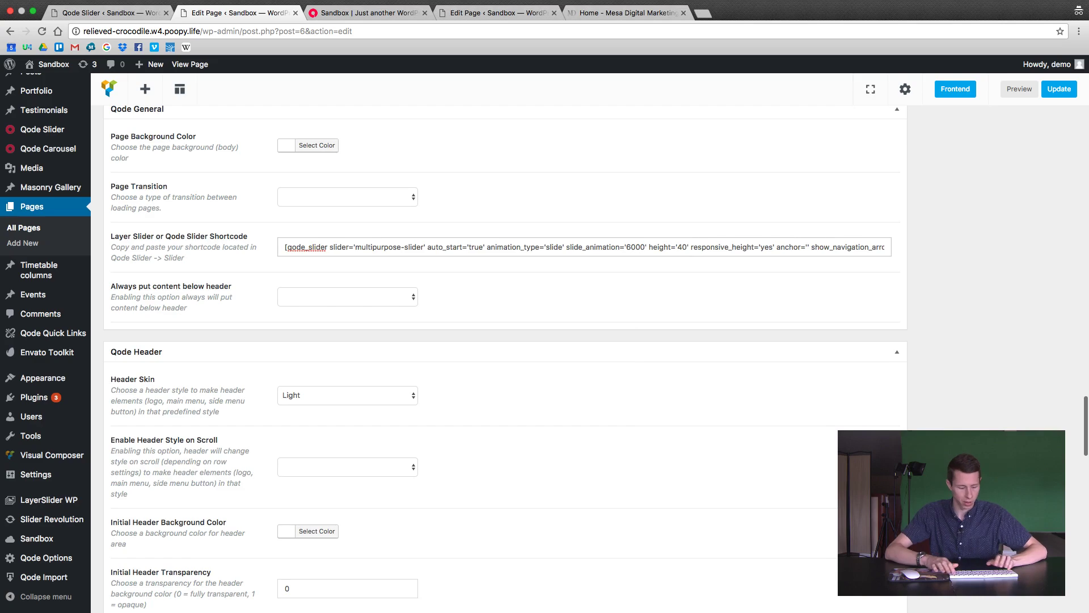
{"action": "key", "text": "BackSpace"}
{"action": "key", "text": "BackSpace"}
{"action": "type", "text": "55"}
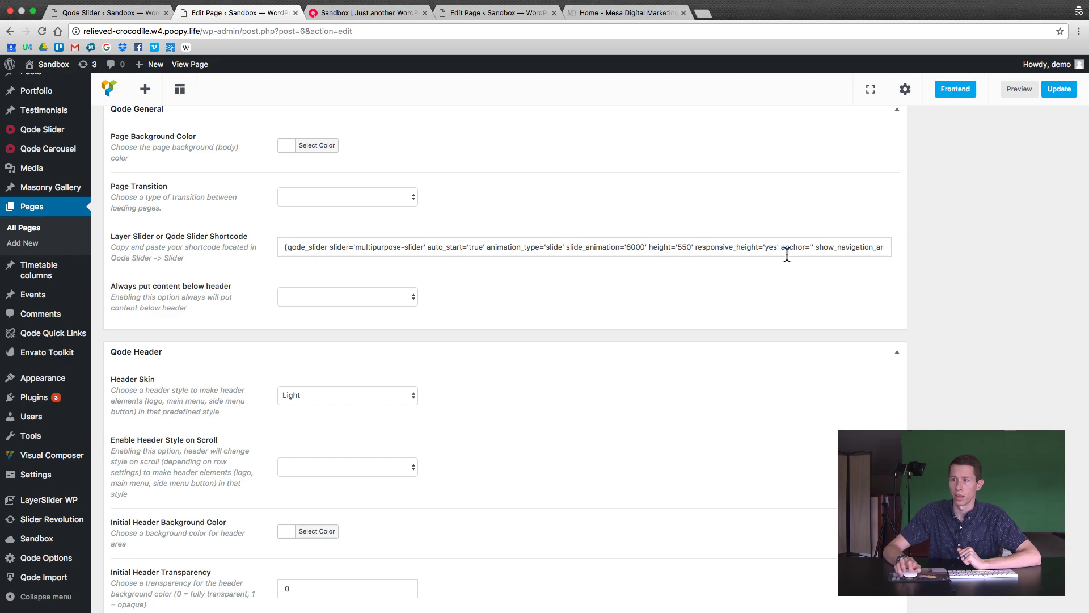
{"action": "key", "text": "super+Right"}
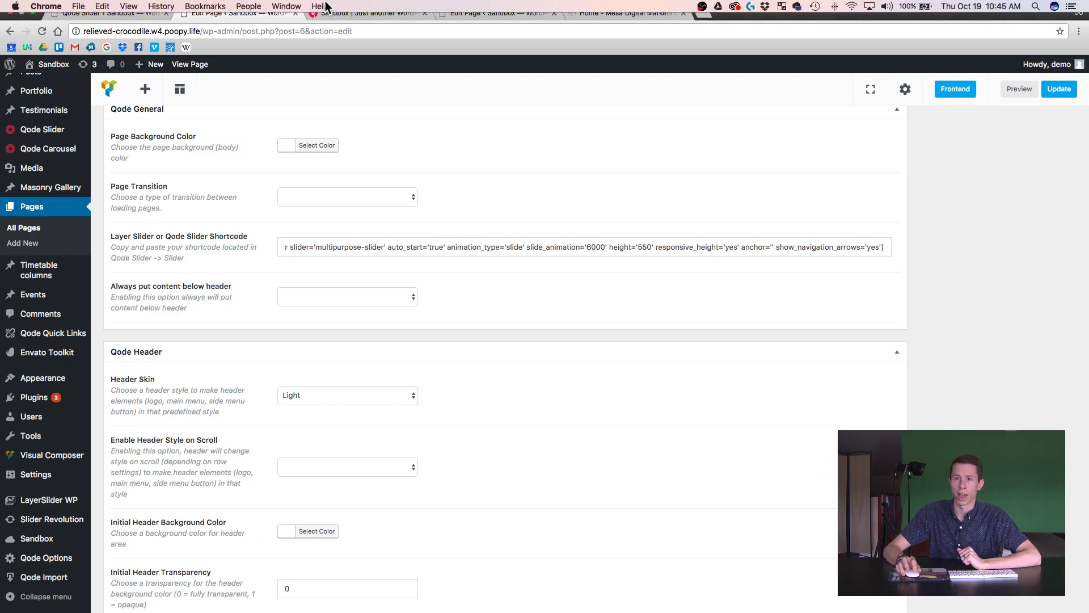
{"action": "left_click", "coordinate": [70, 22]}
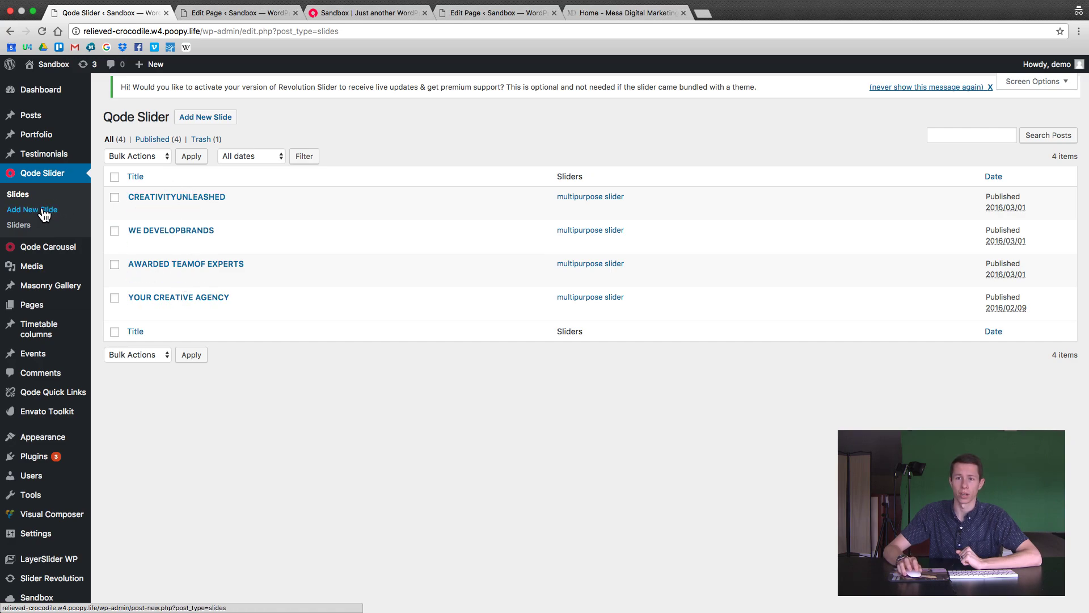
Open Qode Slider > Sliders in a new browser tab
{"action": "left_click", "coordinate": [14, 226], "text": "super"}
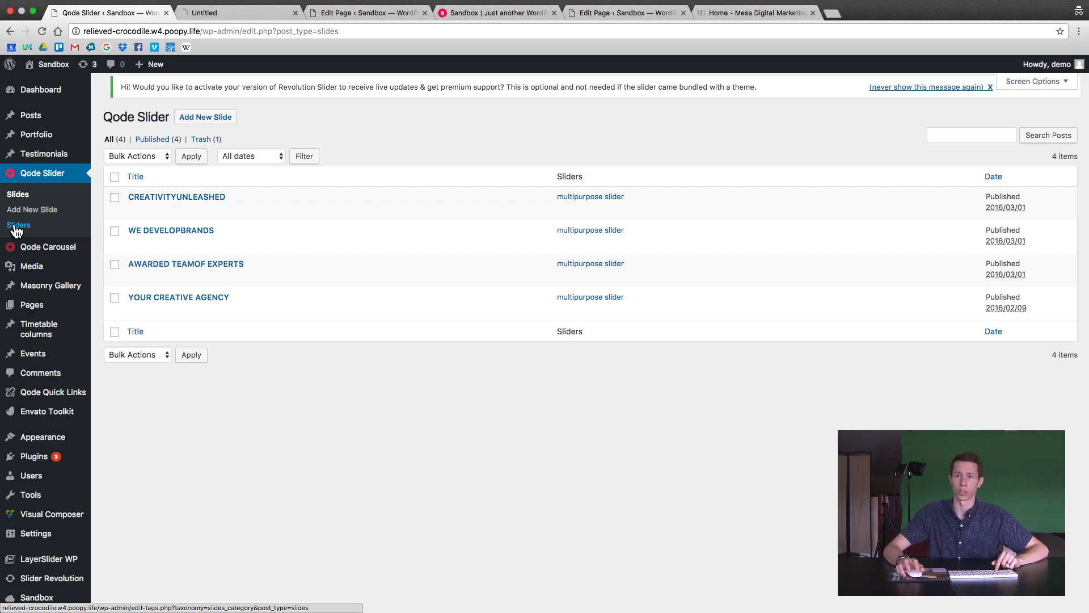
Review the multipurpose-slider shortcode and the new slider's Name and Slug fields, then return to slides
{"action": "left_click", "coordinate": [237, 20]}
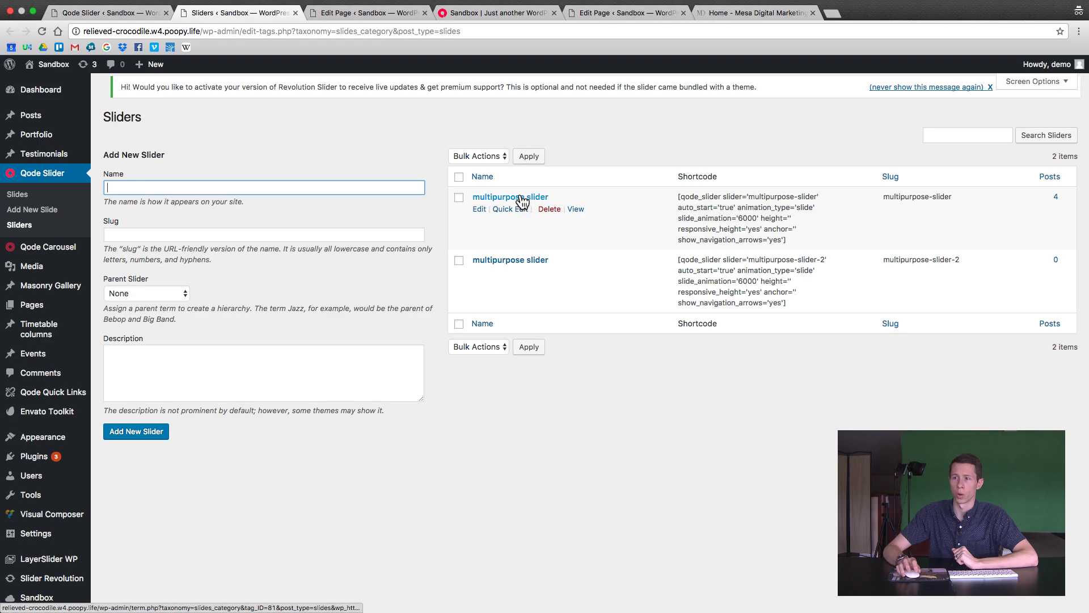
{"action": "left_click_drag", "start_coordinate": [678, 195], "coordinate": [789, 251]}
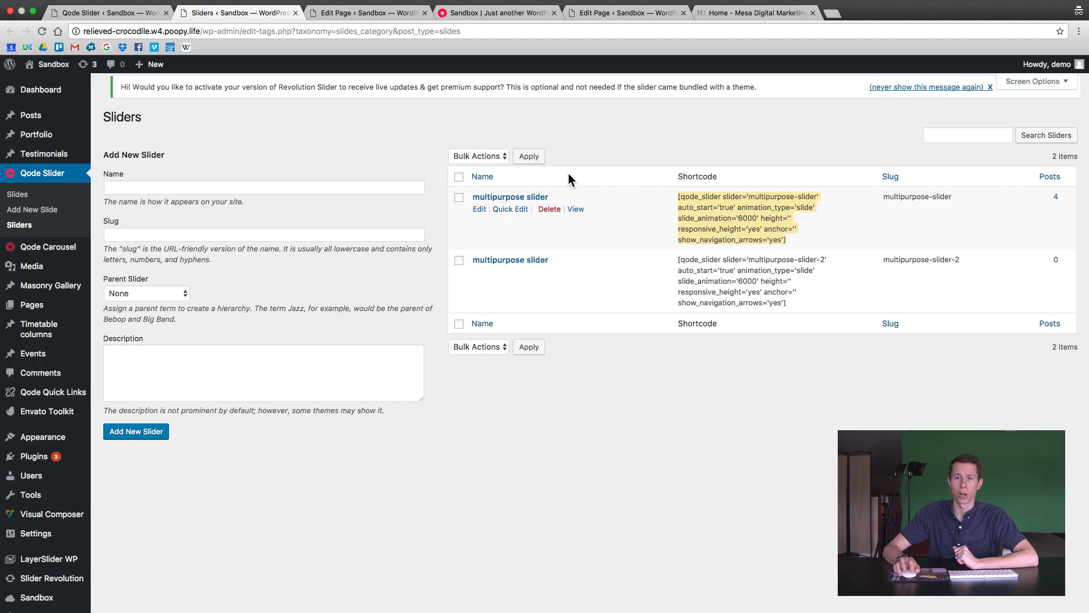
{"action": "left_click", "coordinate": [338, 124]}
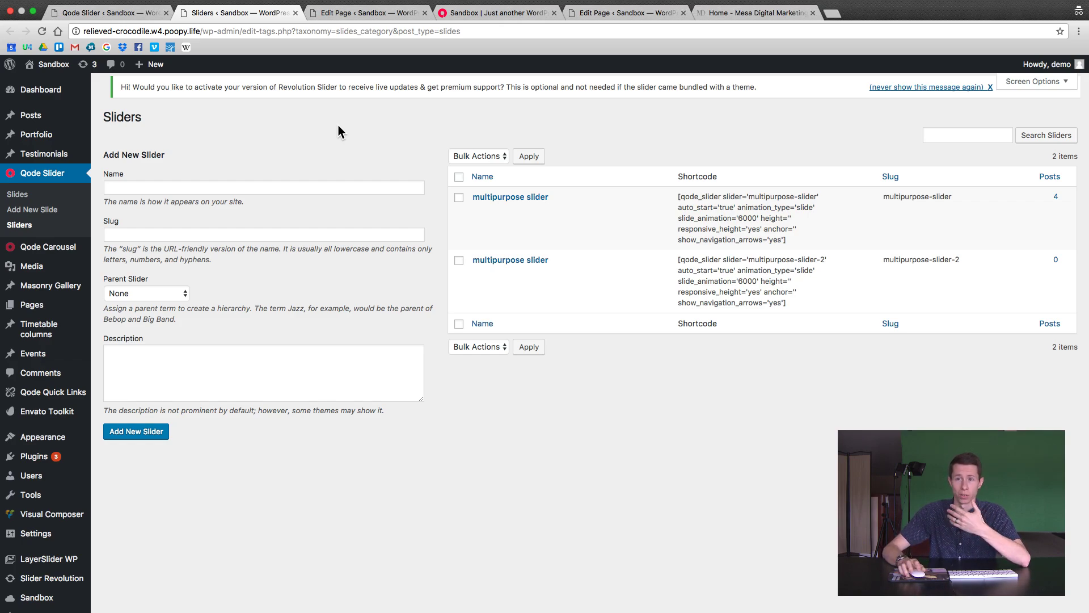
{"action": "left_click", "coordinate": [272, 184]}
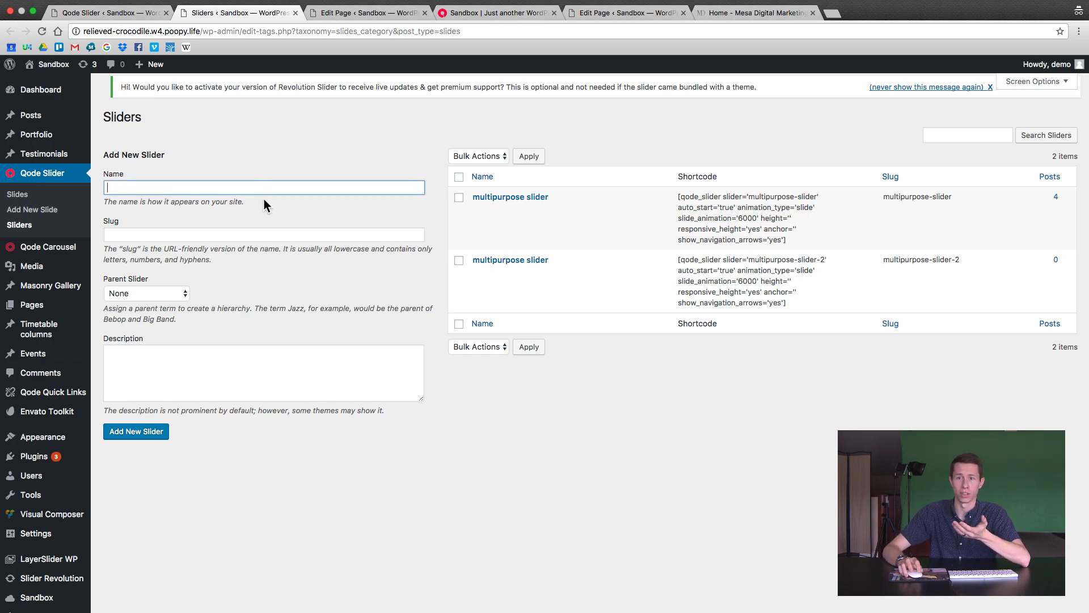
{"action": "left_click", "coordinate": [260, 231]}
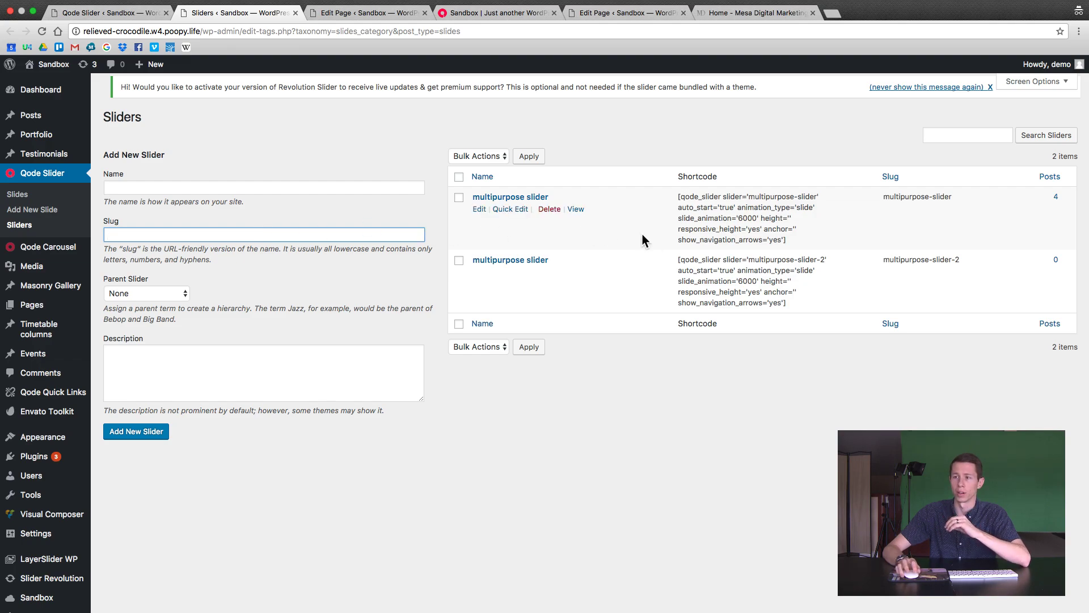
{"action": "left_click_drag", "start_coordinate": [679, 196], "coordinate": [797, 241]}
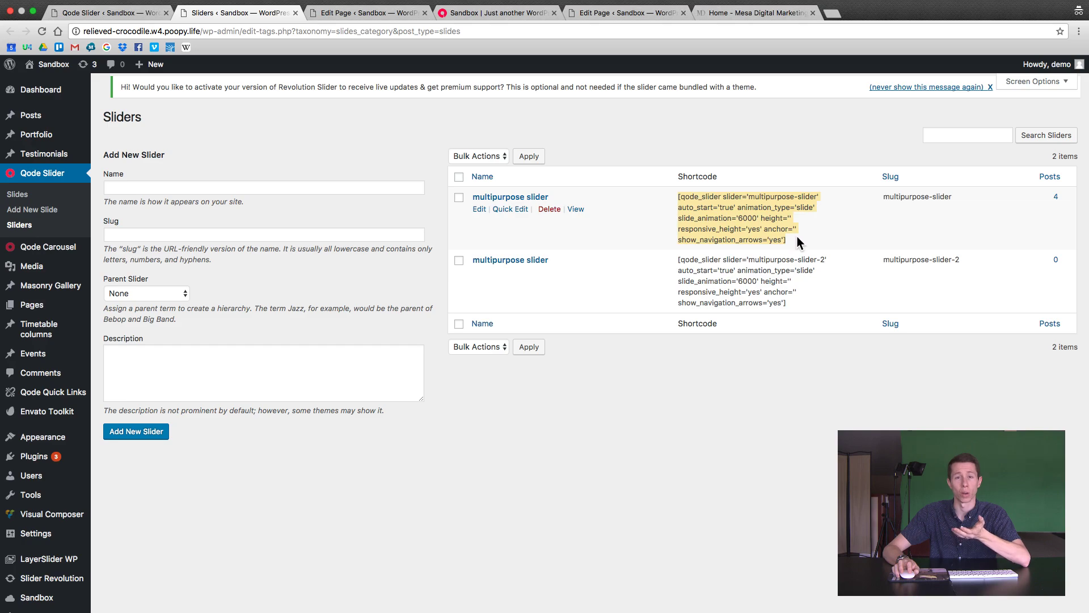
{"action": "left_click", "coordinate": [618, 117]}
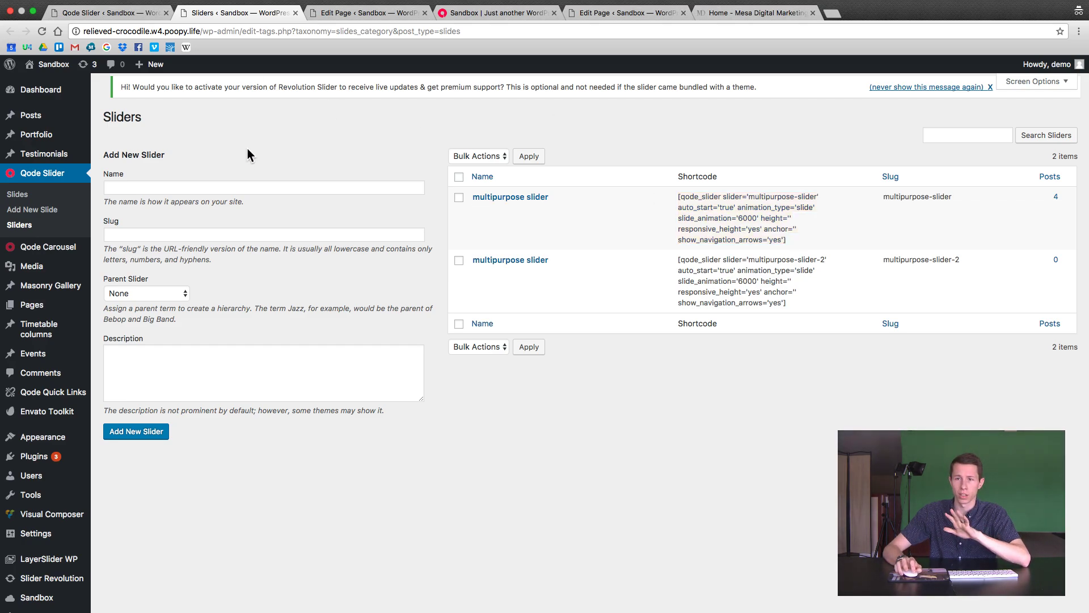
{"action": "left_click", "coordinate": [113, 16]}
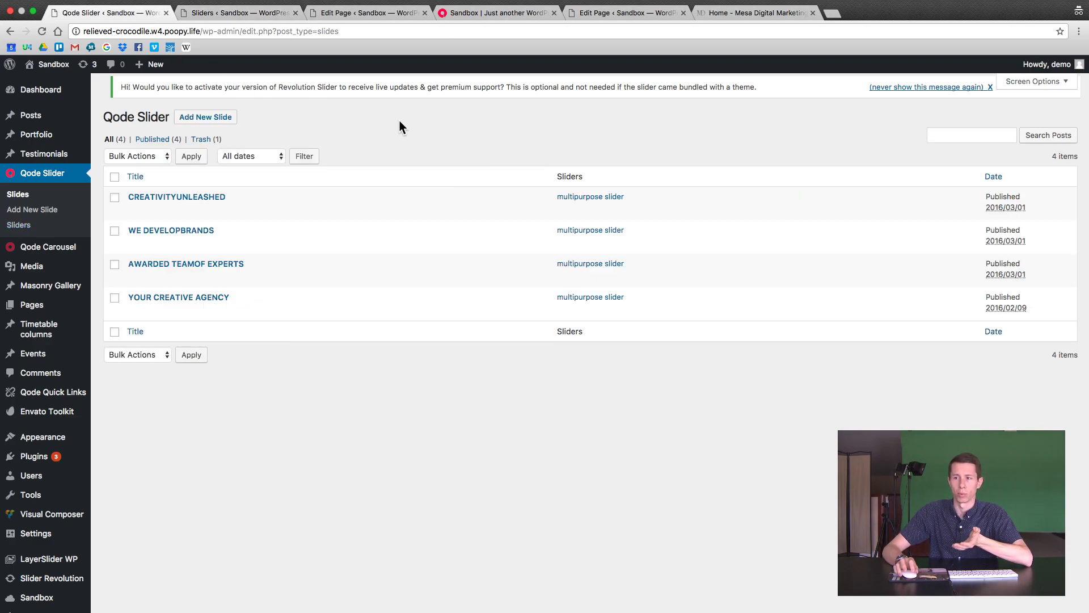
Open the YOUR CREATIVE AGENCY slide's Edit Slide page and scroll through its settings
{"action": "mouse_move", "coordinate": [236, 233]}
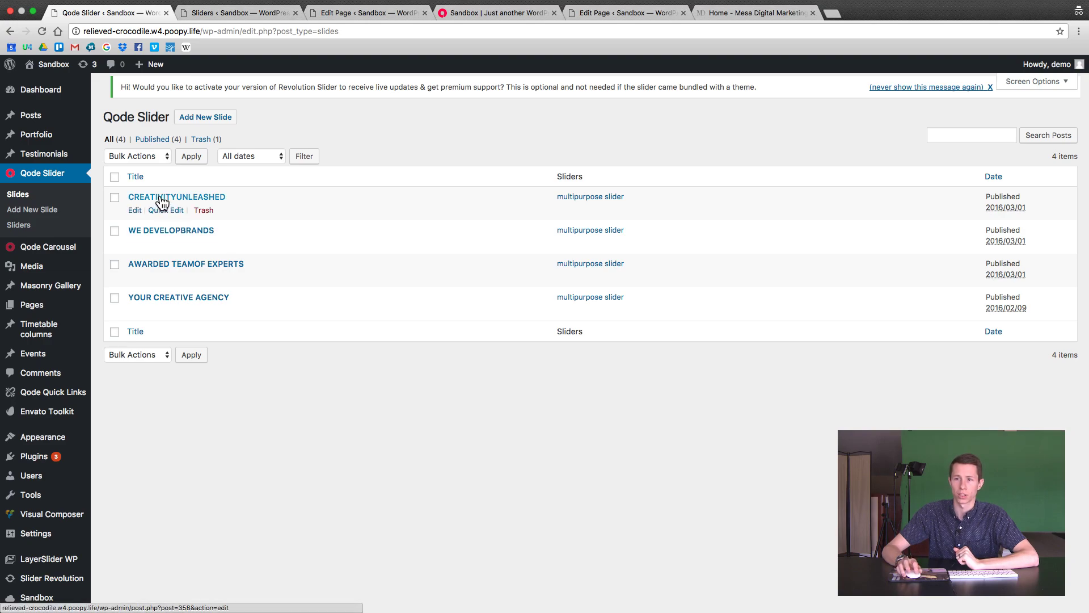
{"action": "left_click", "coordinate": [179, 298]}
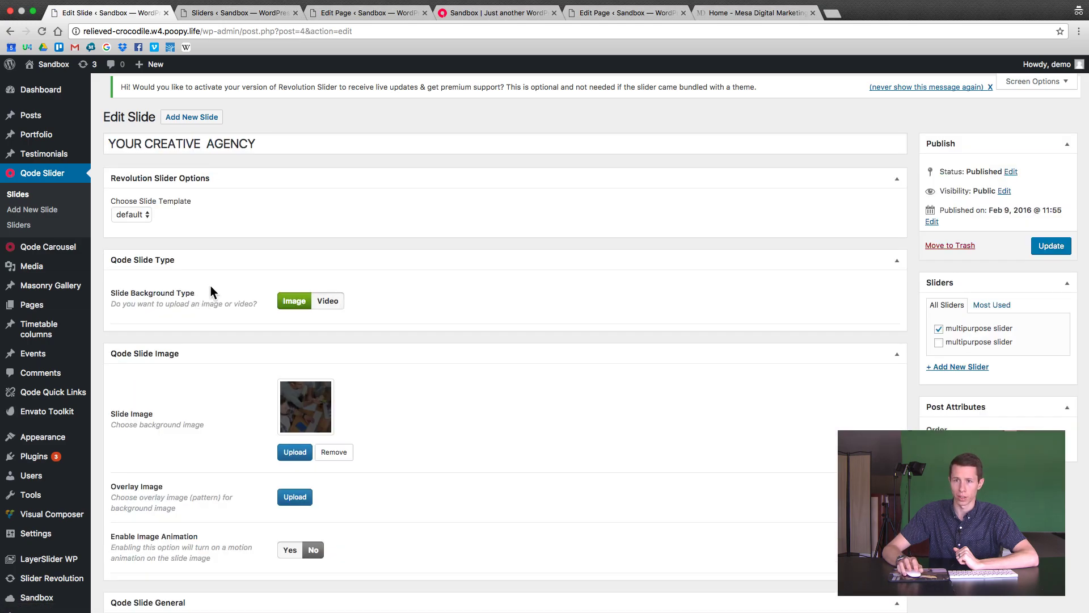
{"action": "scroll", "coordinate": [196, 283], "scroll_direction": "down", "scroll_amount": 2}
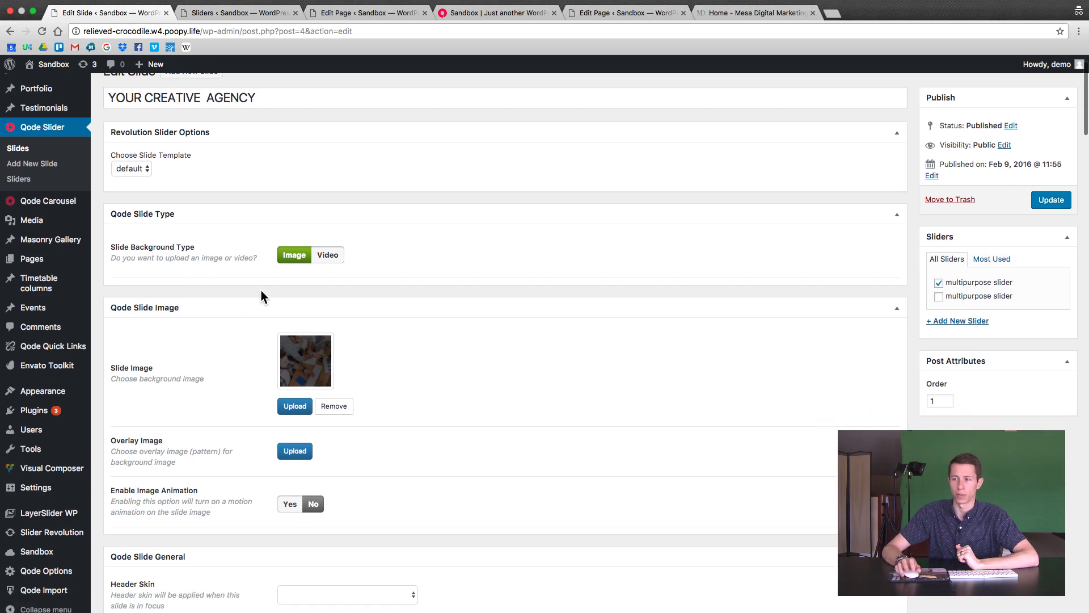
{"action": "scroll", "coordinate": [141, 299], "scroll_direction": "down", "scroll_amount": 3}
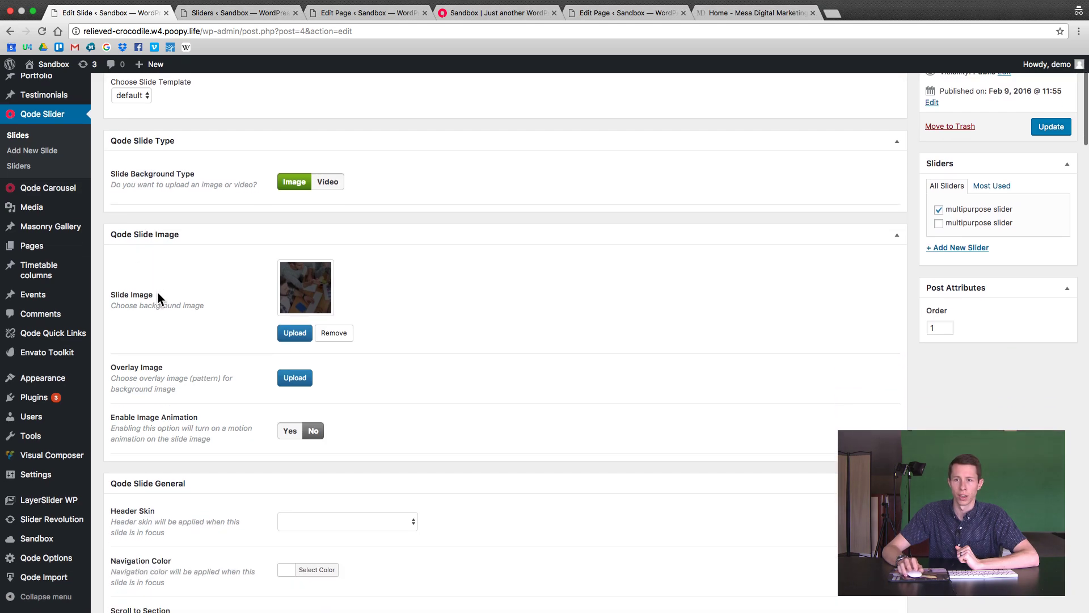
{"action": "scroll", "coordinate": [160, 296], "scroll_direction": "up", "scroll_amount": 4}
{"action": "scroll", "coordinate": [158, 297], "scroll_direction": "up", "scroll_amount": 2}
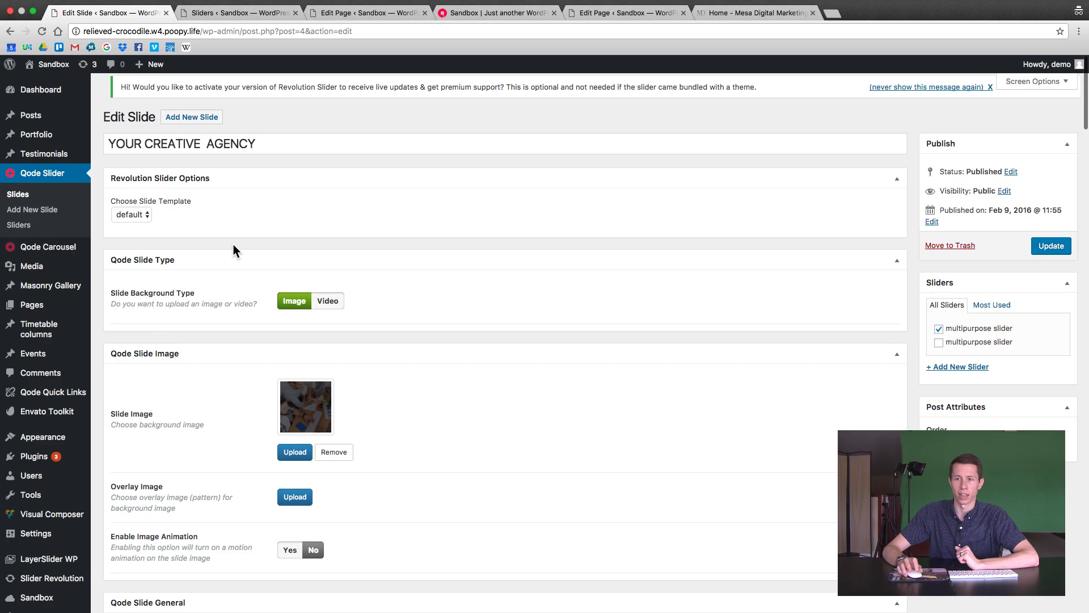
Switch the YOUR CREATIVE AGENCY slide background to Video and review the empty webm, mp4 and ogv fields
{"action": "left_click", "coordinate": [329, 303]}
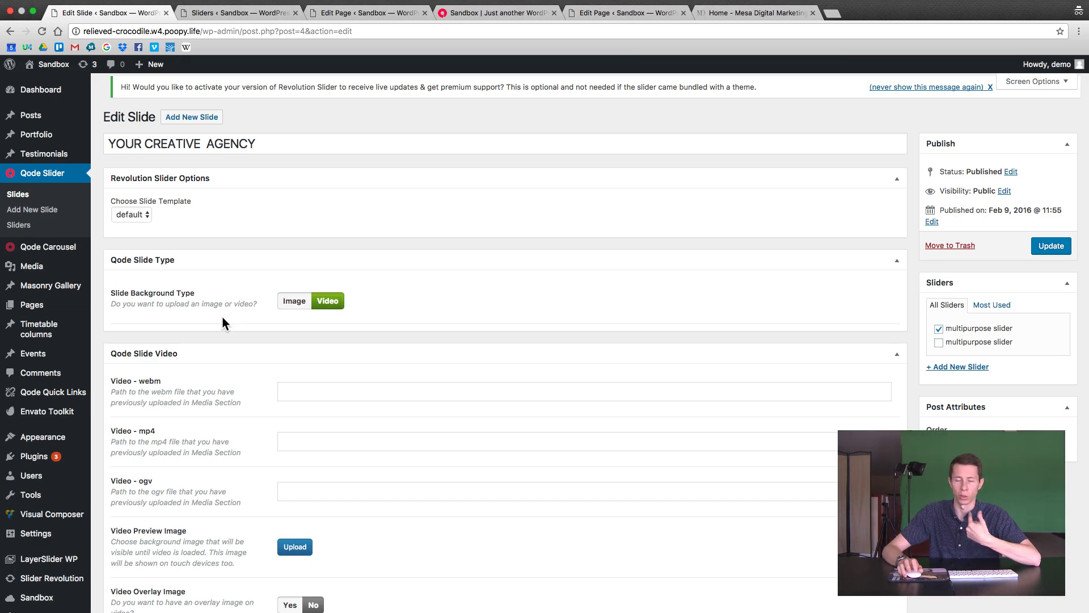
{"action": "scroll", "coordinate": [222, 318], "scroll_direction": "down", "scroll_amount": 10}
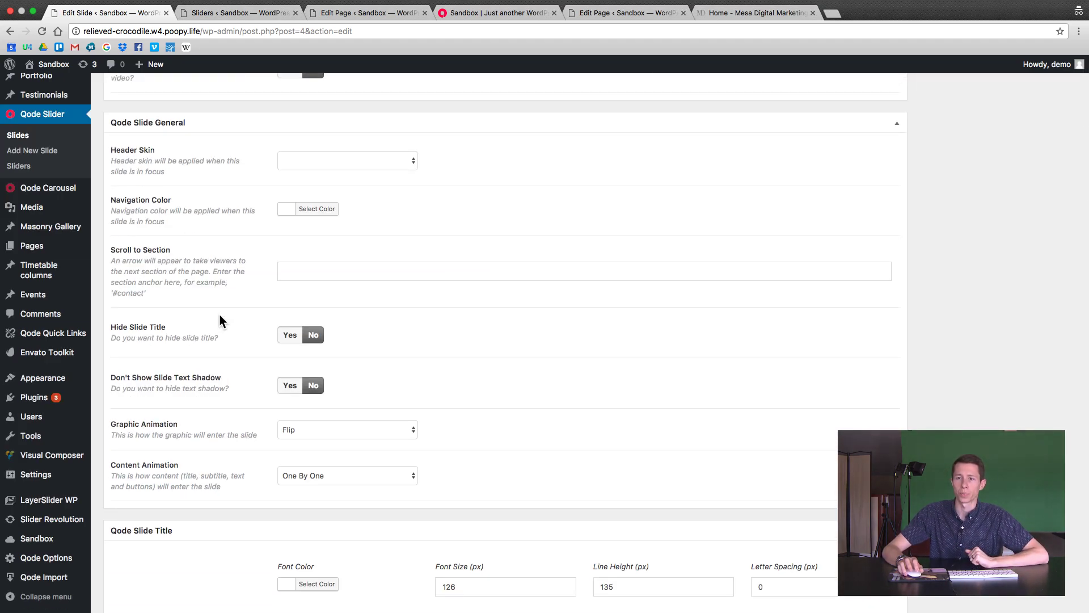
{"action": "scroll", "coordinate": [218, 317], "scroll_direction": "down", "scroll_amount": 5}
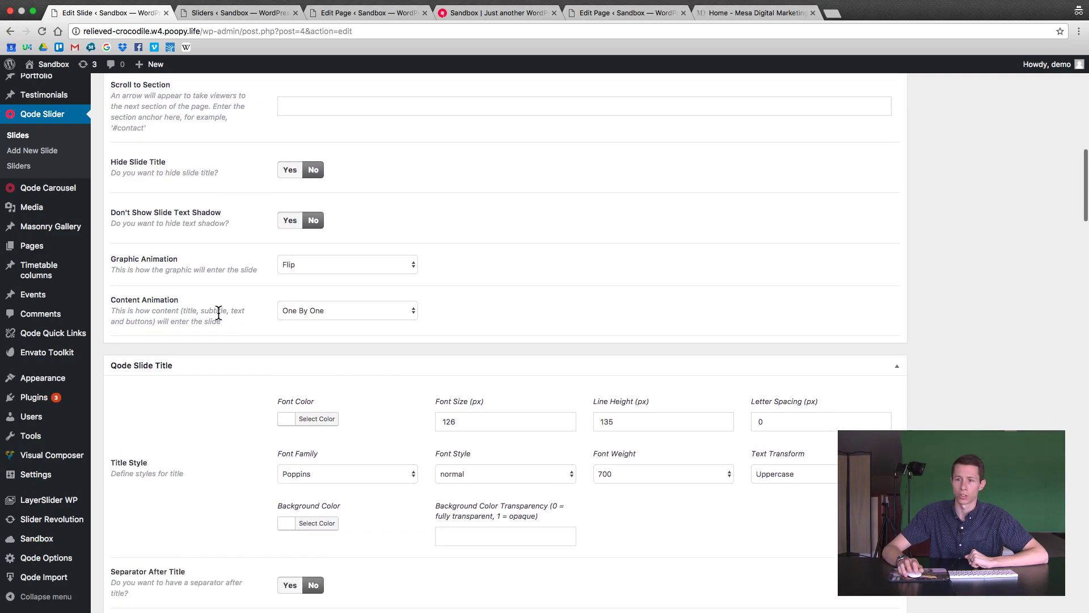
{"action": "scroll", "coordinate": [218, 312], "scroll_direction": "down", "scroll_amount": 3}
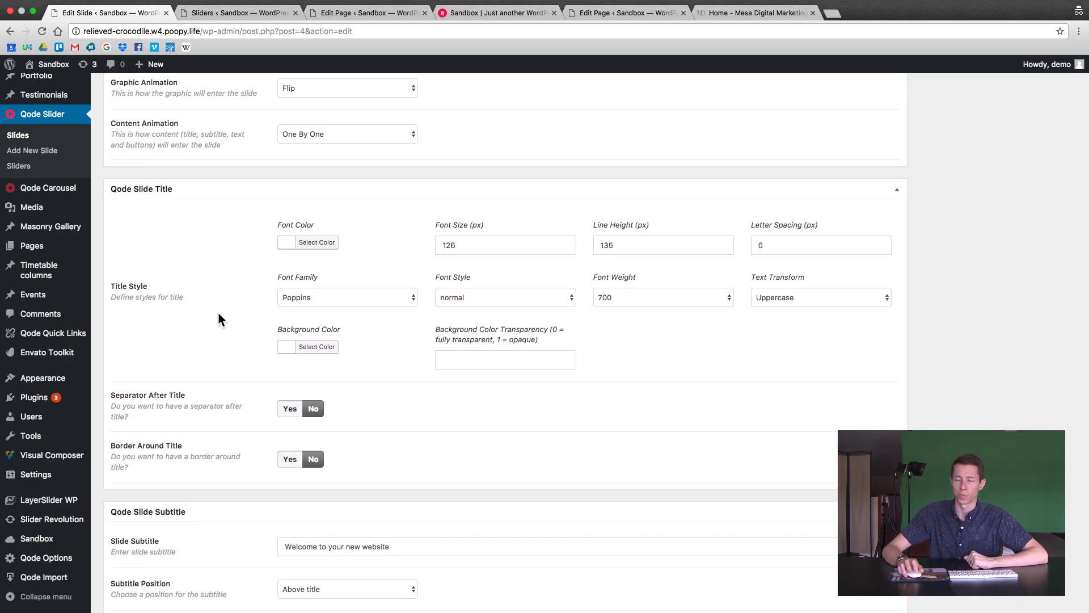
{"action": "scroll", "coordinate": [218, 320], "scroll_direction": "down", "scroll_amount": 3}
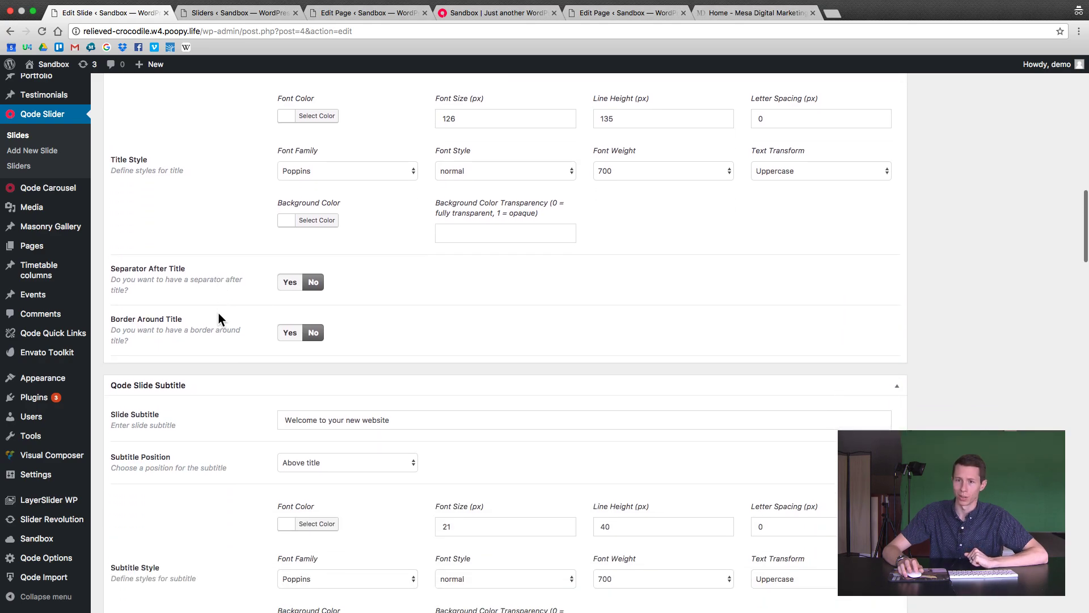
{"action": "scroll", "coordinate": [218, 315], "scroll_direction": "down", "scroll_amount": 4}
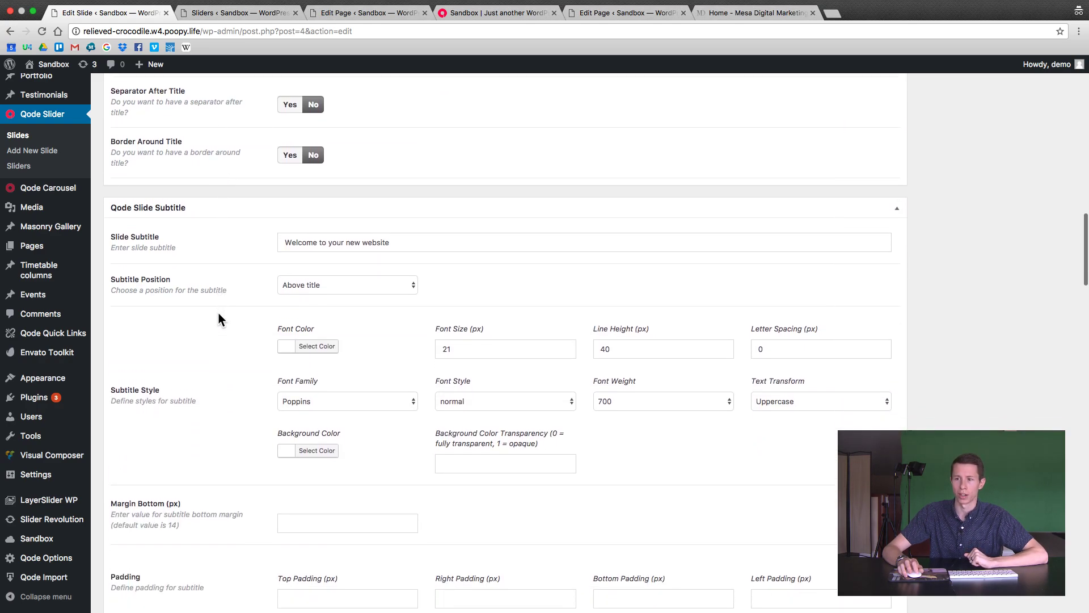
{"action": "scroll", "coordinate": [219, 318], "scroll_direction": "down", "scroll_amount": 2}
{"action": "scroll", "coordinate": [220, 319], "scroll_direction": "down", "scroll_amount": 10}
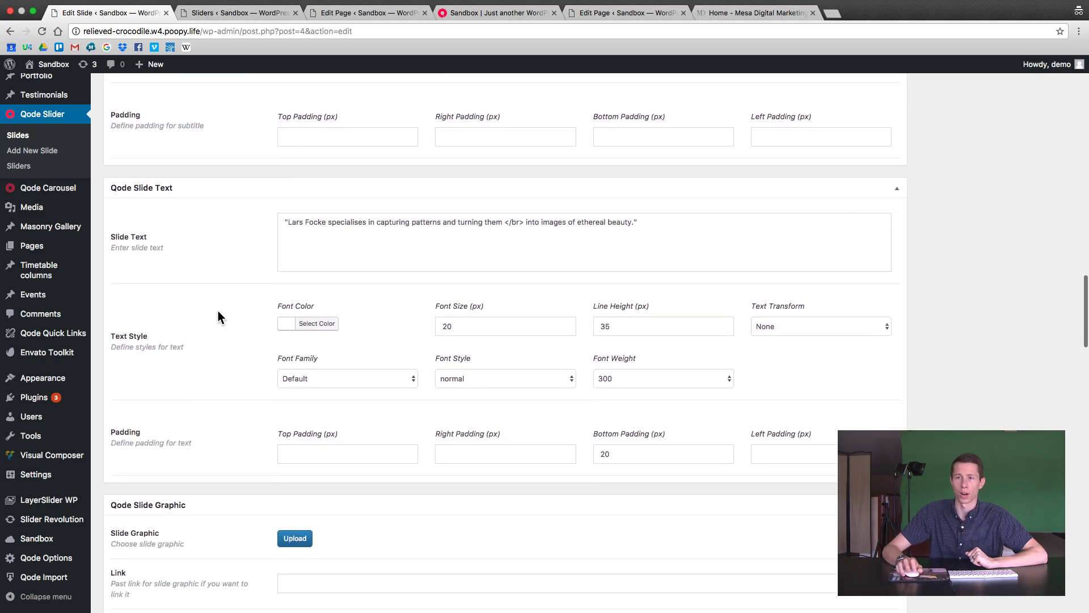
{"action": "scroll", "coordinate": [217, 308], "scroll_direction": "up", "scroll_amount": 14}
{"action": "scroll", "coordinate": [210, 282], "scroll_direction": "up", "scroll_amount": 20}
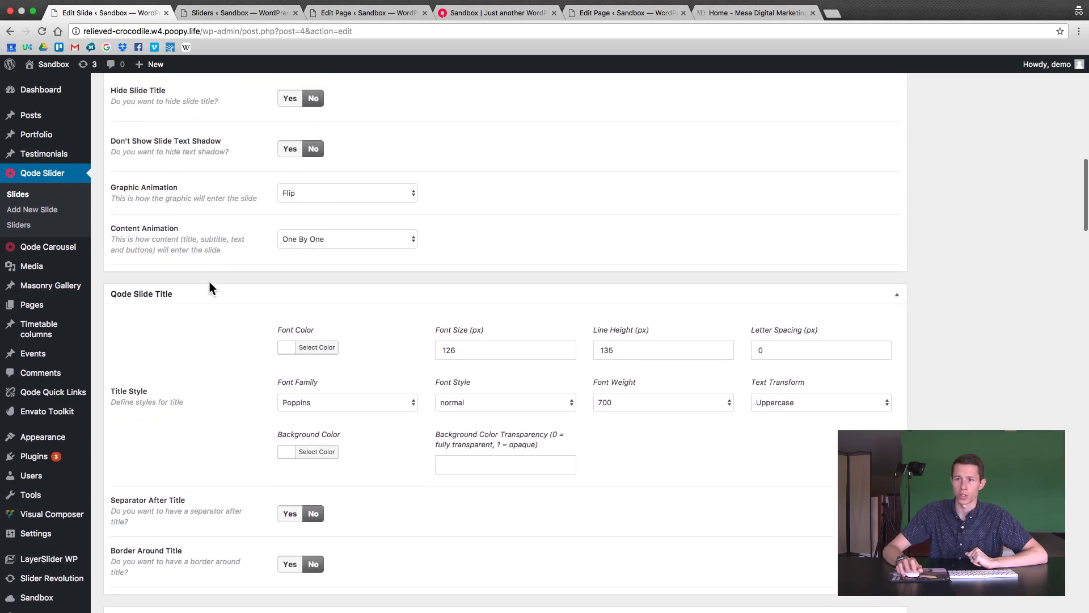
{"action": "scroll", "coordinate": [209, 283], "scroll_direction": "up", "scroll_amount": 6}
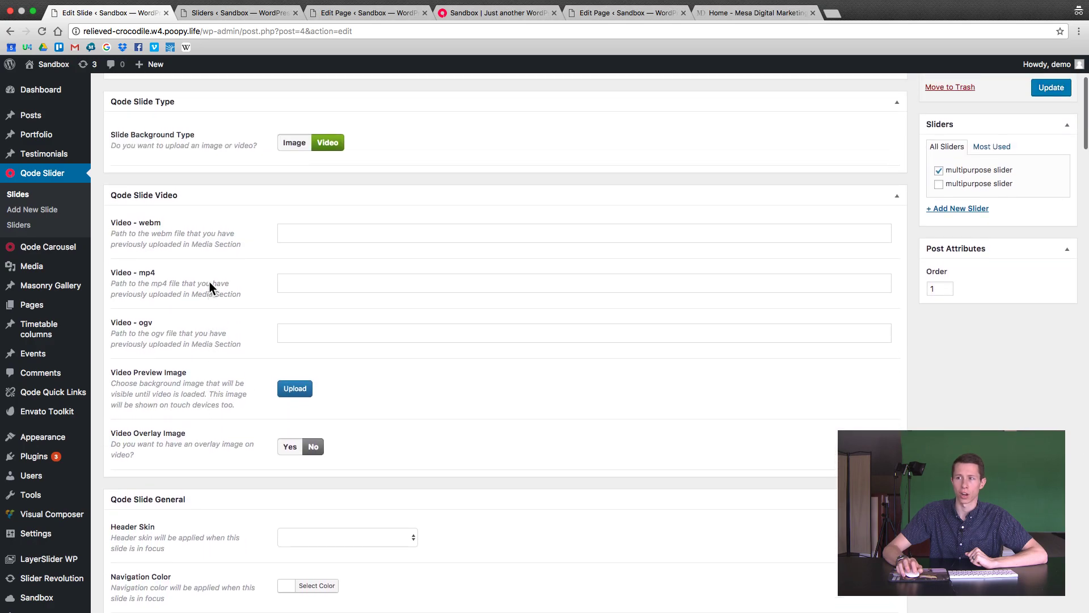
Change the slide's background type back to Image so its existing background image reappears
{"action": "left_click", "coordinate": [293, 263]}
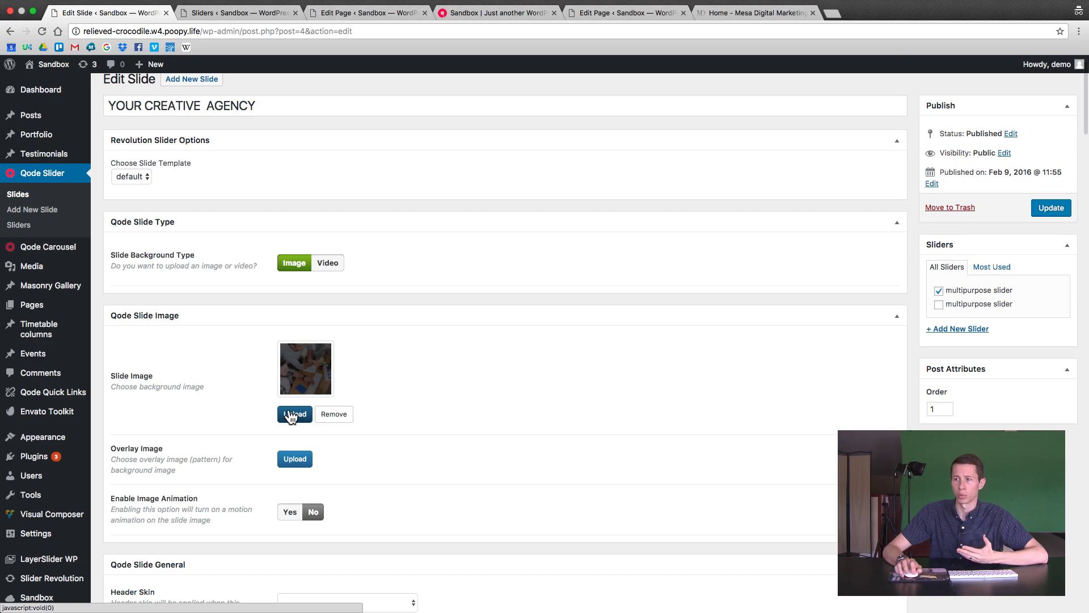
{"action": "scroll", "coordinate": [226, 335], "scroll_direction": "up", "scroll_amount": 2}
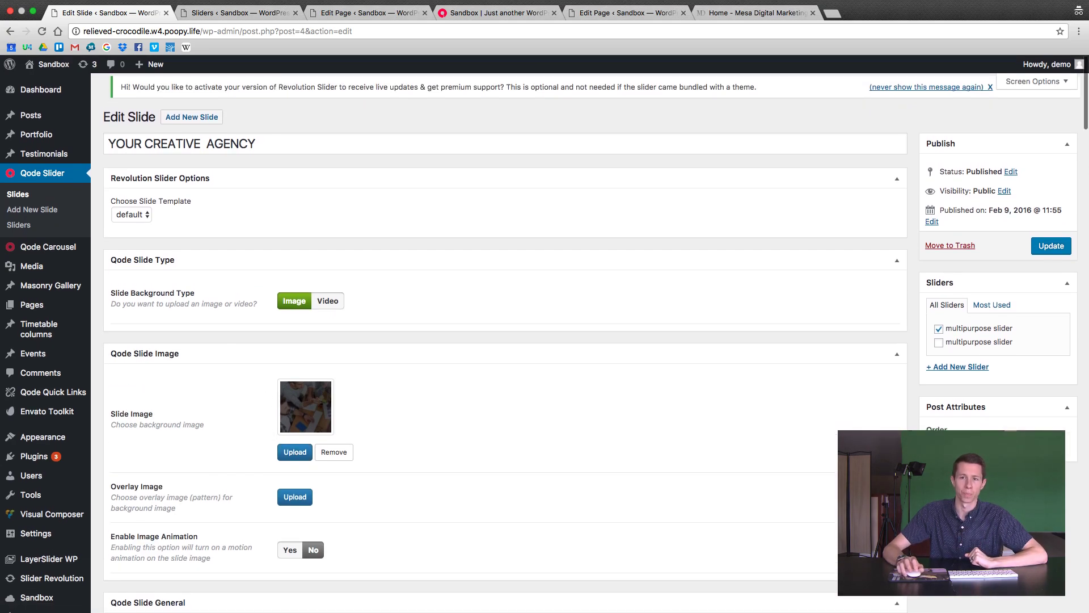